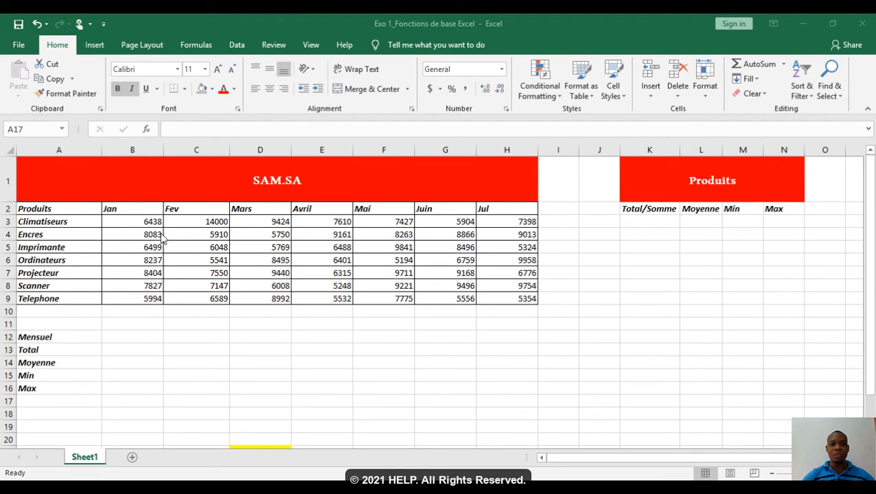
Step: Apply the dollar accounting number format to the monthly product amounts in B3:H9
{"action": "left_click", "coordinate": [134, 223]}
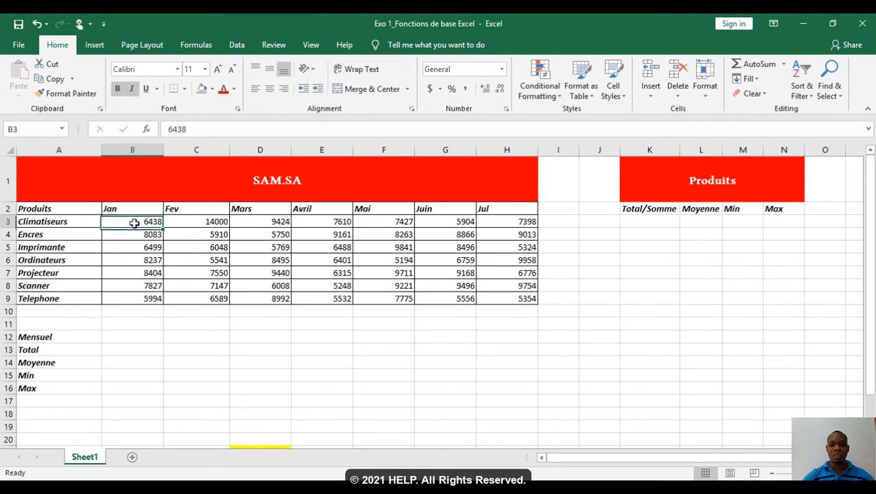
{"action": "left_click_drag", "start_coordinate": [134, 223], "coordinate": [515, 294]}
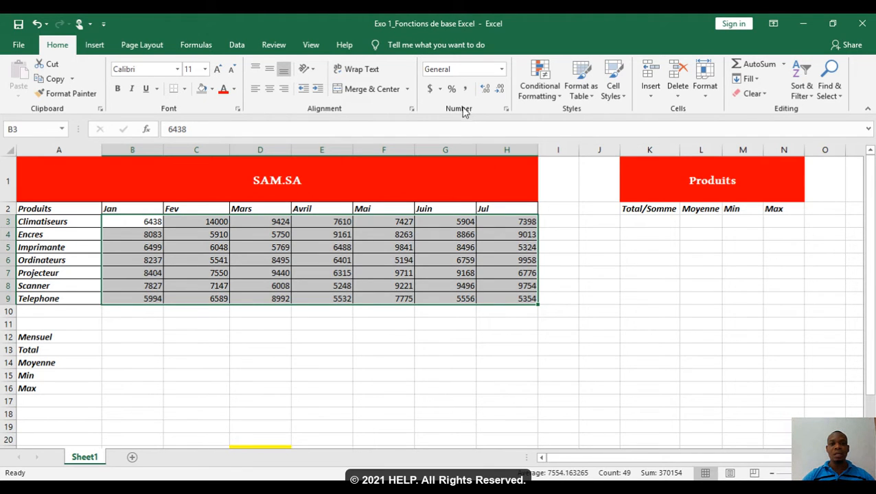
{"action": "left_click", "coordinate": [431, 90]}
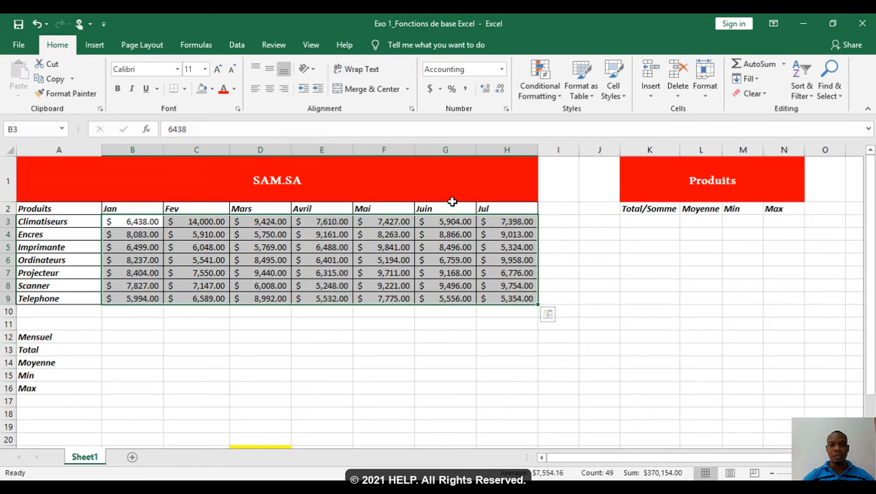
{"action": "left_click", "coordinate": [502, 69]}
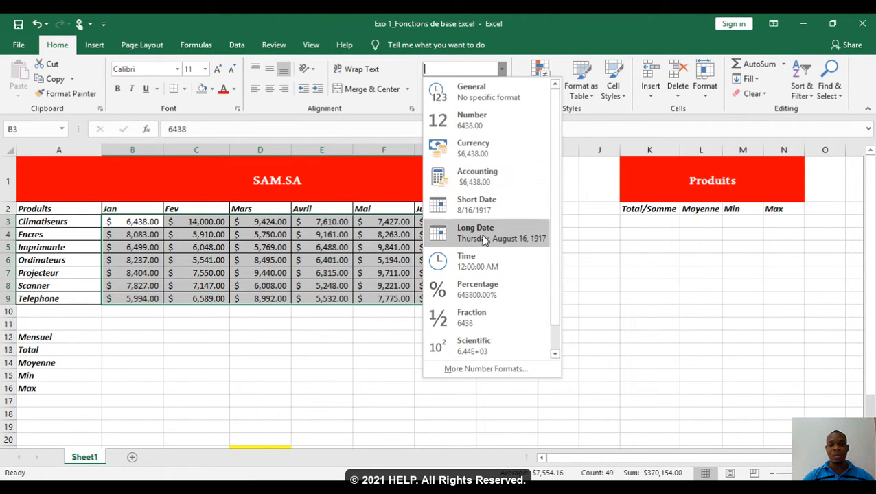
{"action": "left_click", "coordinate": [485, 371]}
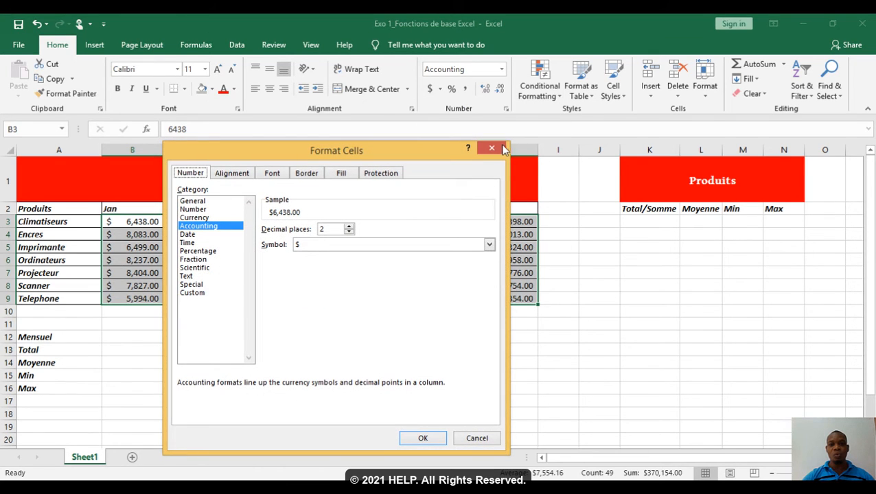
{"action": "left_click", "coordinate": [494, 148]}
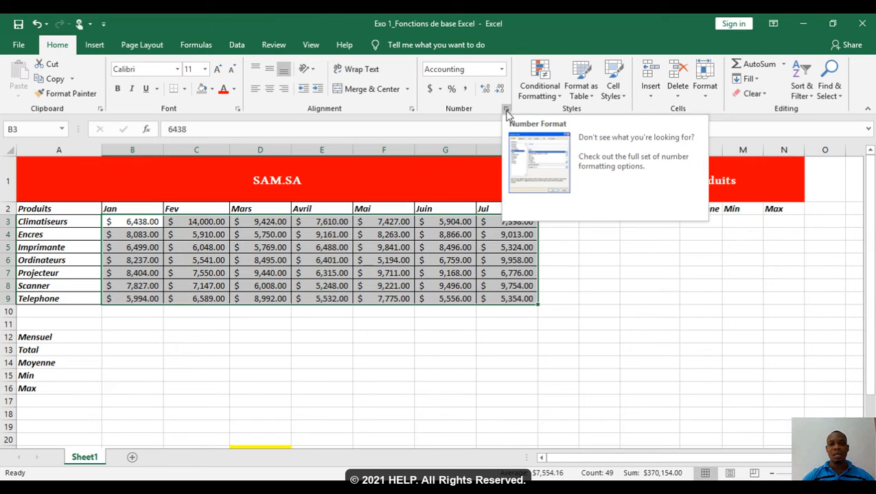
Step: Change the accounting currency symbol of B3:H9 to HTG and reduce the amounts to zero decimal places
{"action": "left_click", "coordinate": [507, 112]}
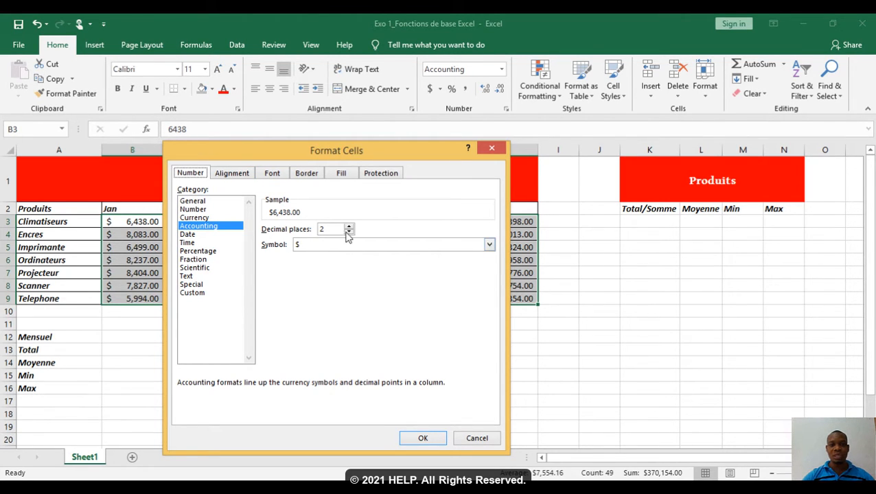
{"action": "left_click", "coordinate": [490, 245]}
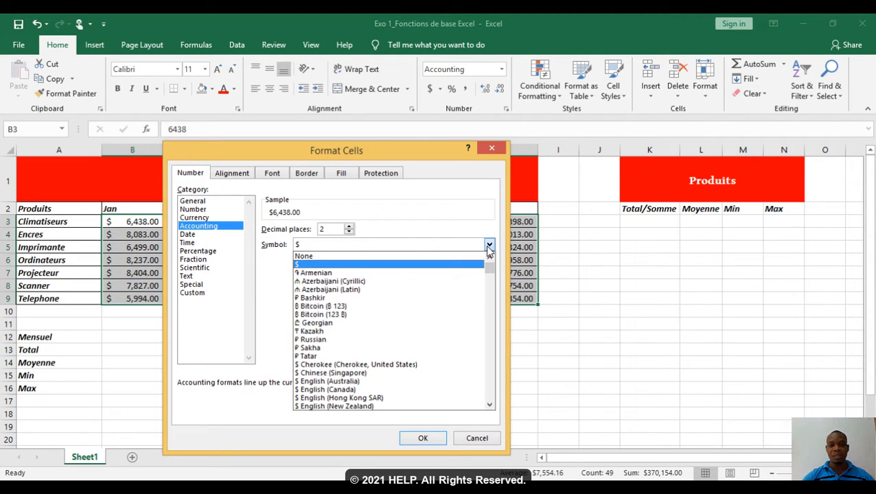
{"action": "left_click", "coordinate": [434, 247]}
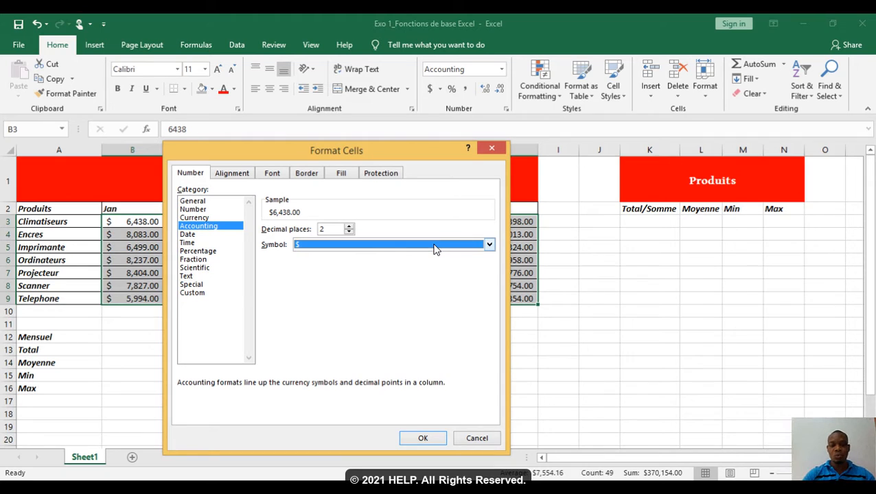
{"action": "type", "text": "ht"}
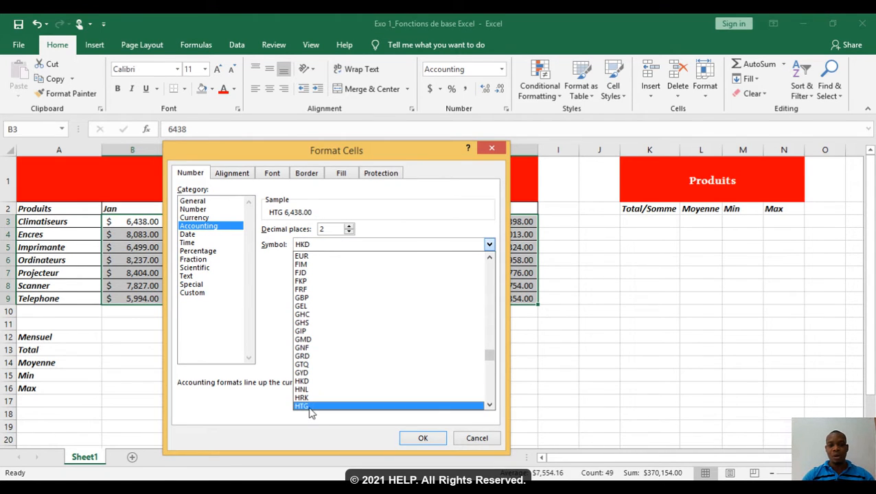
{"action": "left_click", "coordinate": [309, 411]}
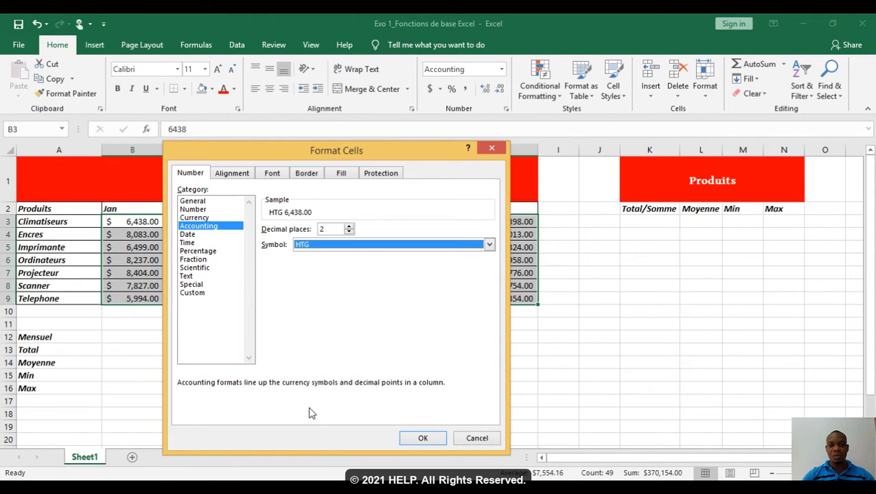
{"action": "left_click", "coordinate": [415, 441]}
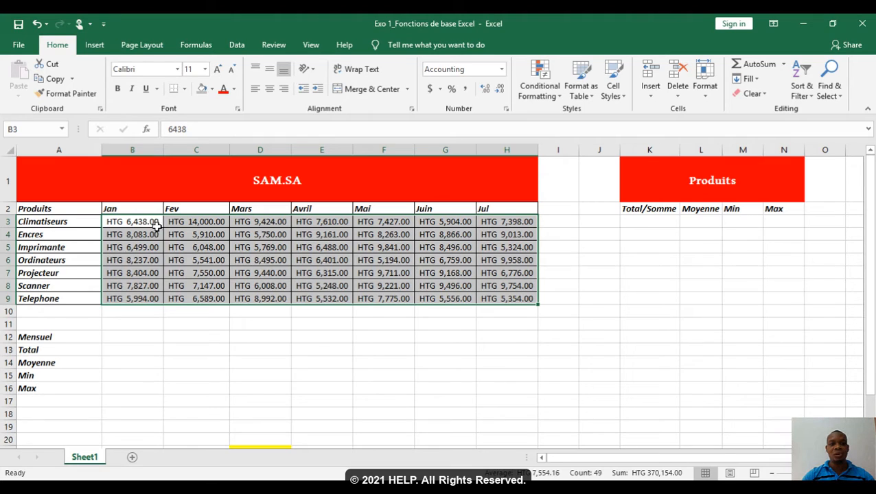
{"action": "left_click", "coordinate": [501, 90]}
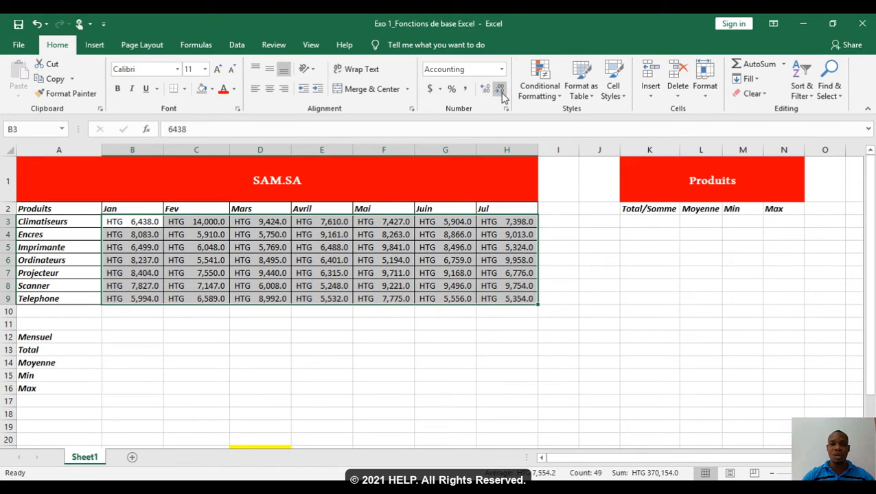
{"action": "left_click", "coordinate": [502, 92]}
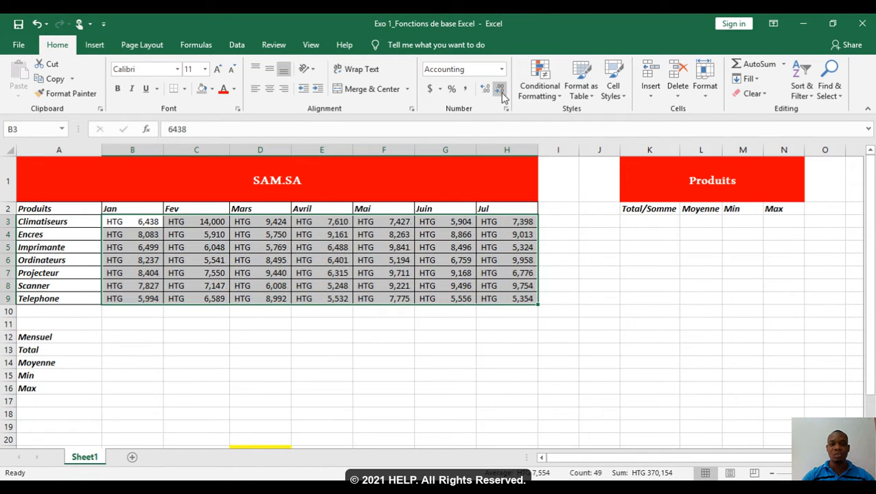
Step: Try out extra decimal places on the amounts in B3:H9, then reduce them back to whole numbers
{"action": "left_click", "coordinate": [485, 89]}
{"action": "left_click", "coordinate": [485, 89]}
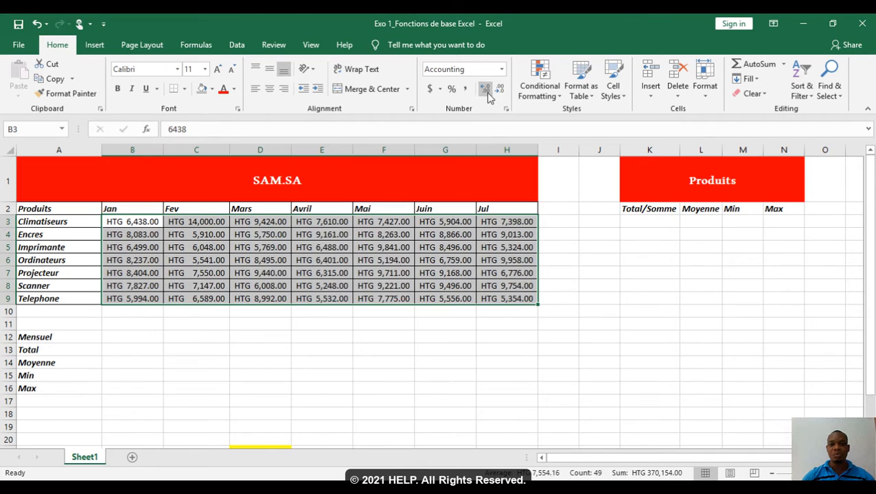
{"action": "left_click", "coordinate": [485, 90]}
{"action": "left_click", "coordinate": [484, 89]}
{"action": "left_click", "coordinate": [502, 94]}
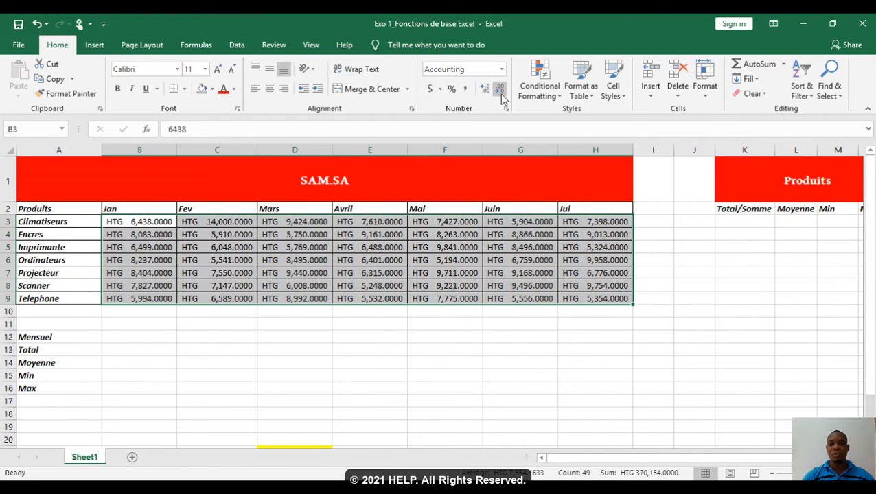
{"action": "left_click", "coordinate": [502, 94]}
{"action": "left_click", "coordinate": [501, 95]}
{"action": "left_click", "coordinate": [501, 96]}
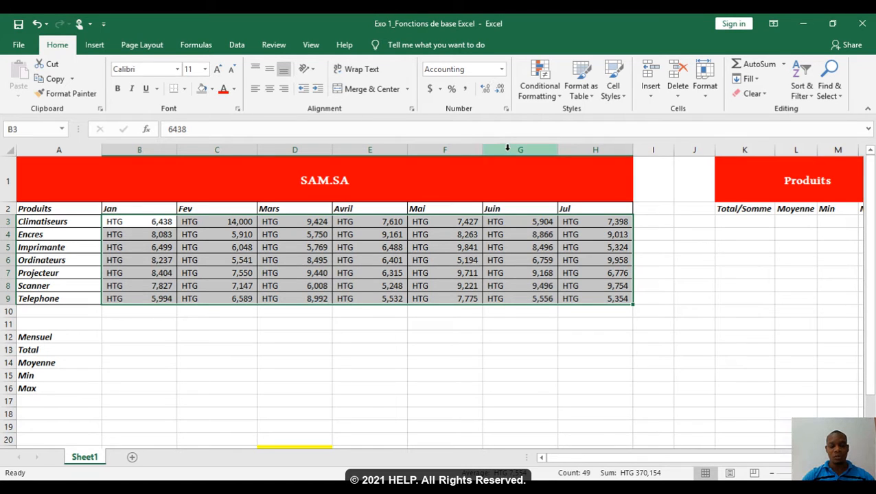
Step: Undo the recent decimal-place changes on B3:H9 back to the first zero-decimal display
{"action": "key", "text": "ctrl+z"}
{"action": "key", "text": "ctrl+z"}
{"action": "key", "text": "ctrl+z"}
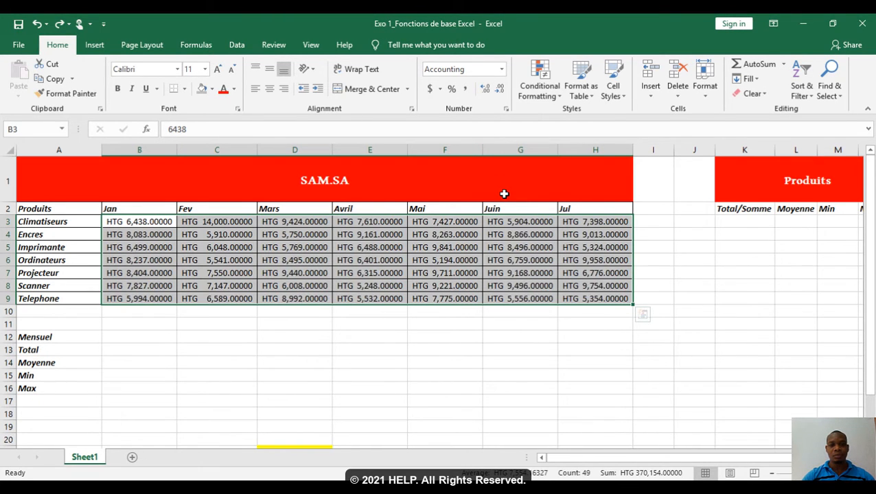
{"action": "key", "text": "ctrl+z"}
{"action": "key", "text": "ctrl+z"}
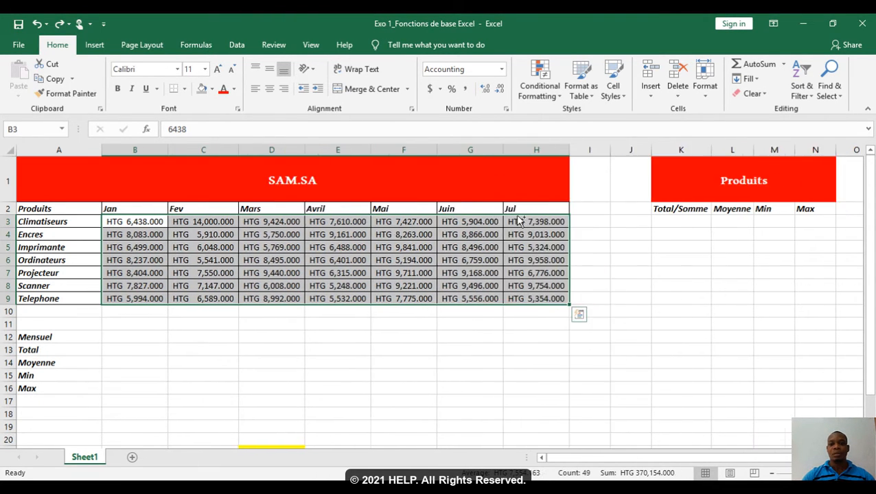
{"action": "key", "text": "ctrl+z"}
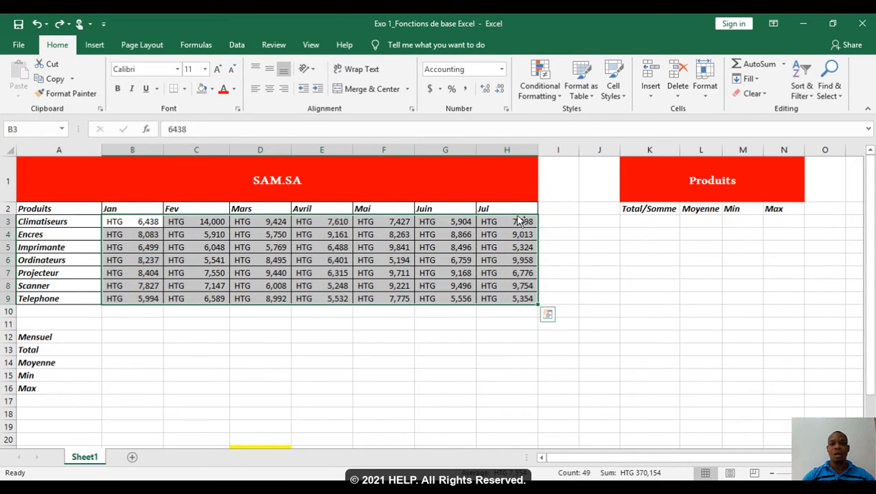
{"action": "left_click", "coordinate": [561, 254]}
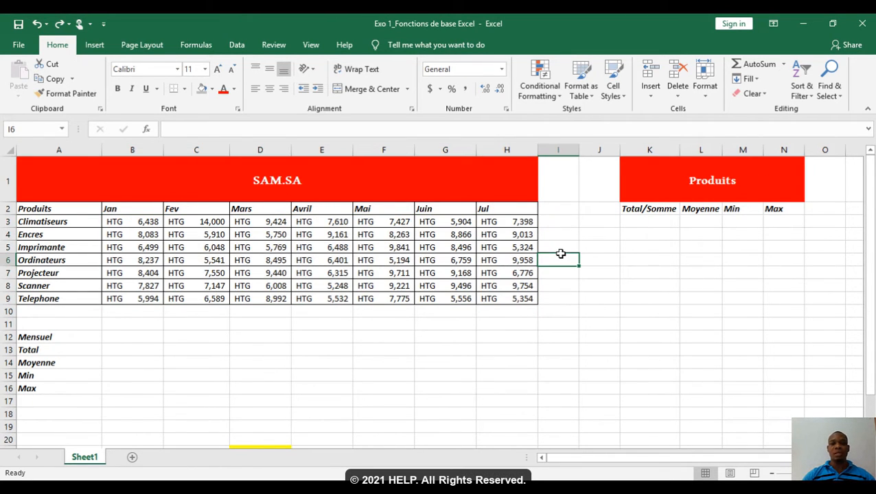
{"action": "key", "text": "Right"}
{"action": "key", "text": "Right"}
{"action": "key", "text": "Up"}
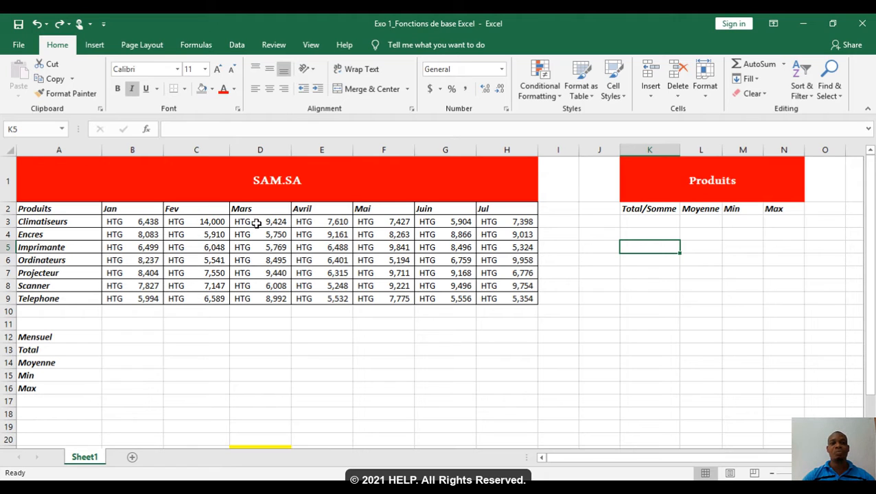
Step: Total the Climatiseurs row in K3 by adding its monthly cells individually with =B3+C3+D3+E3+F3+G3+H3
{"action": "left_click", "coordinate": [665, 221]}
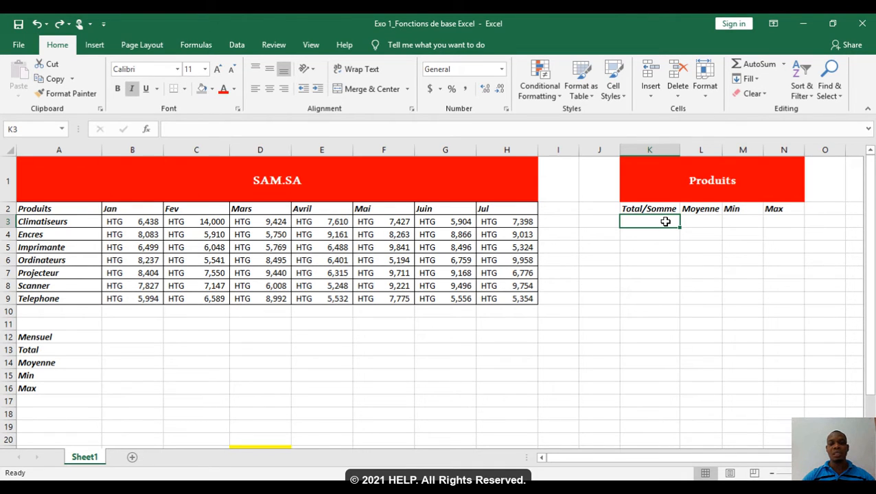
{"action": "type", "text": "="}
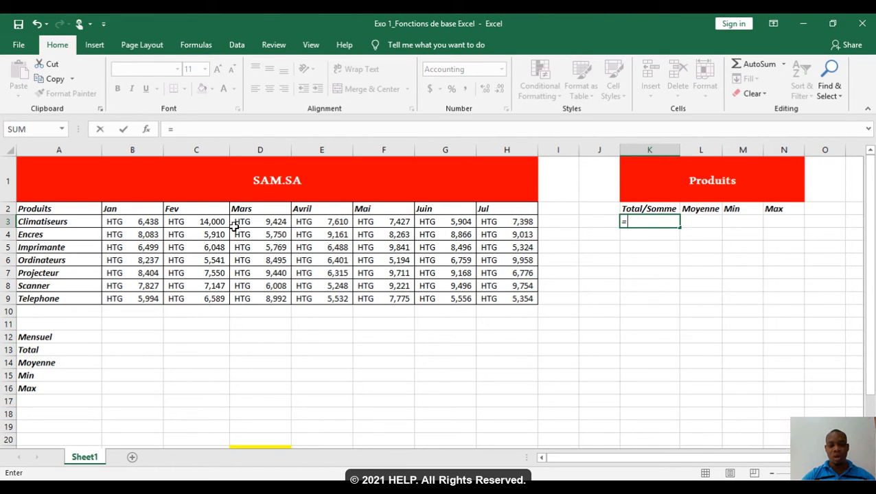
{"action": "left_click", "coordinate": [145, 223]}
{"action": "type", "text": "+"}
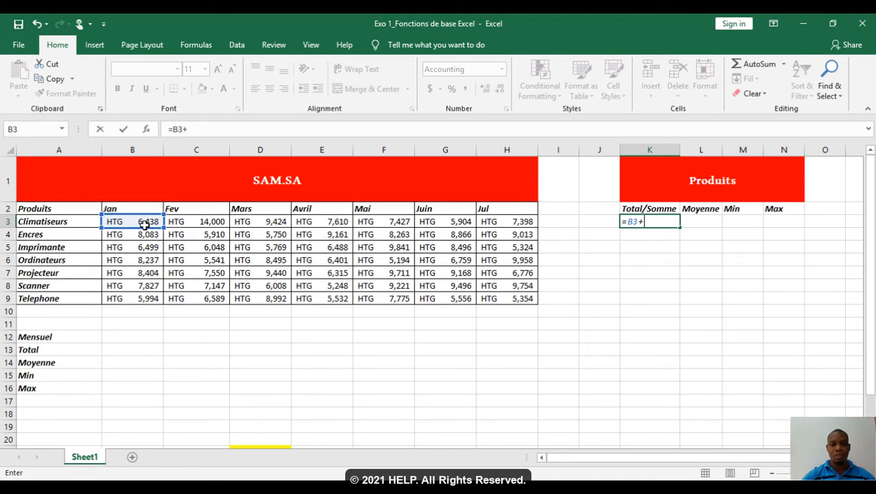
{"action": "left_click", "coordinate": [177, 222]}
{"action": "type", "text": "+"}
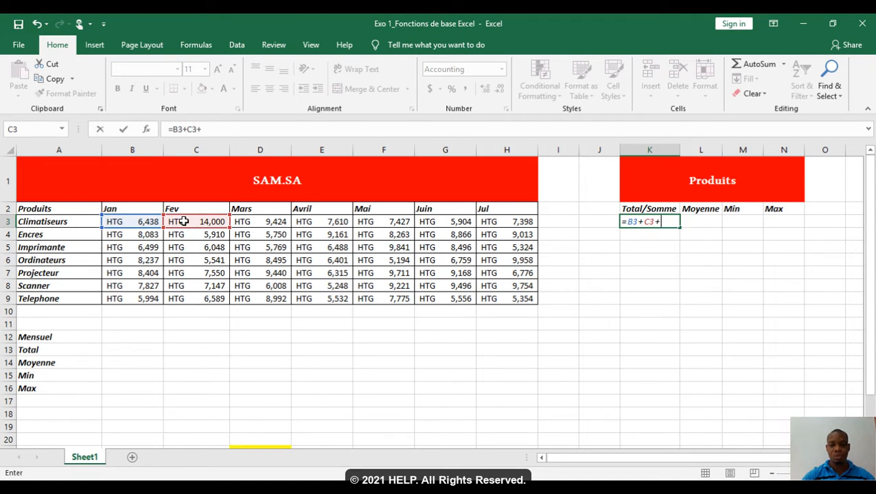
{"action": "left_click", "coordinate": [251, 223]}
{"action": "type", "text": "+"}
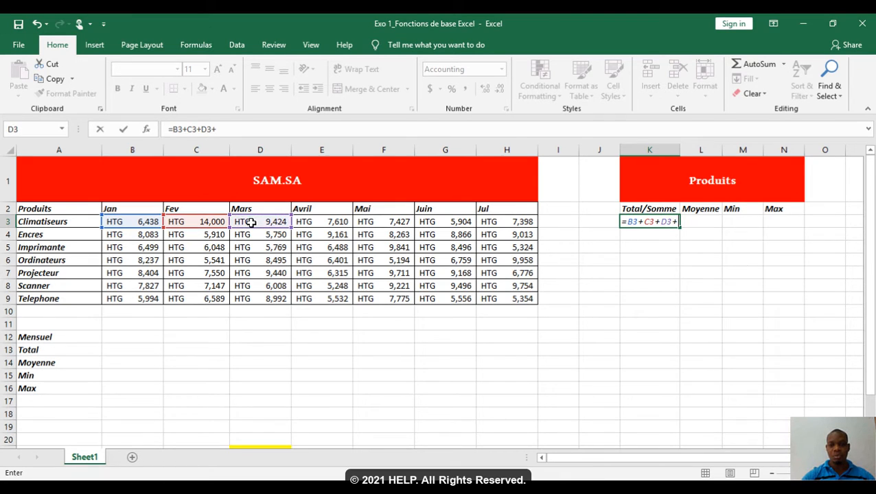
{"action": "left_click", "coordinate": [335, 223]}
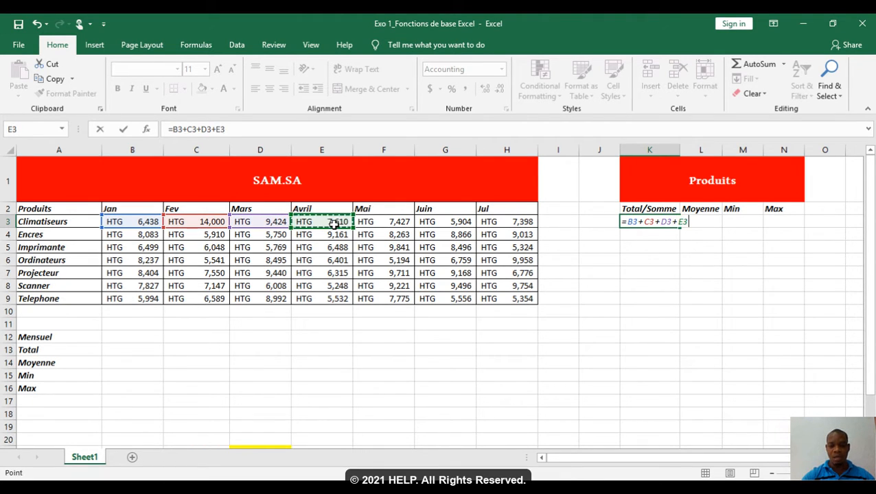
{"action": "type", "text": "+"}
{"action": "left_click", "coordinate": [375, 220]}
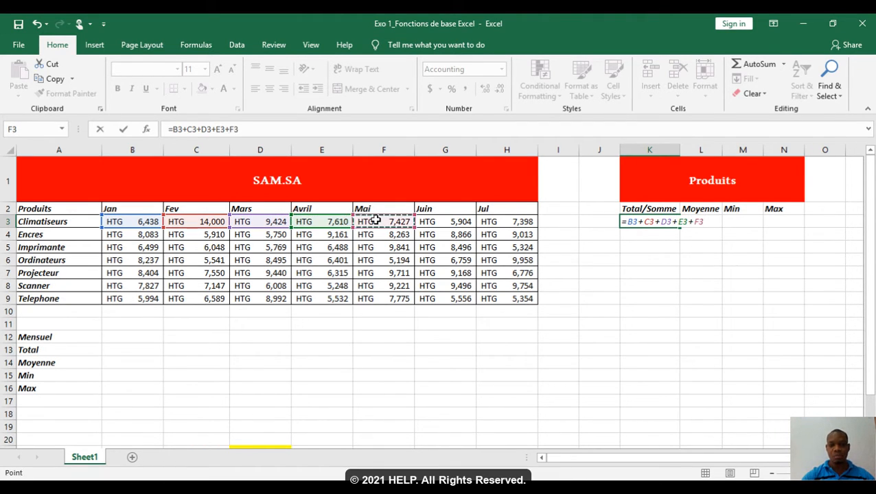
{"action": "type", "text": "+"}
{"action": "left_click", "coordinate": [425, 221]}
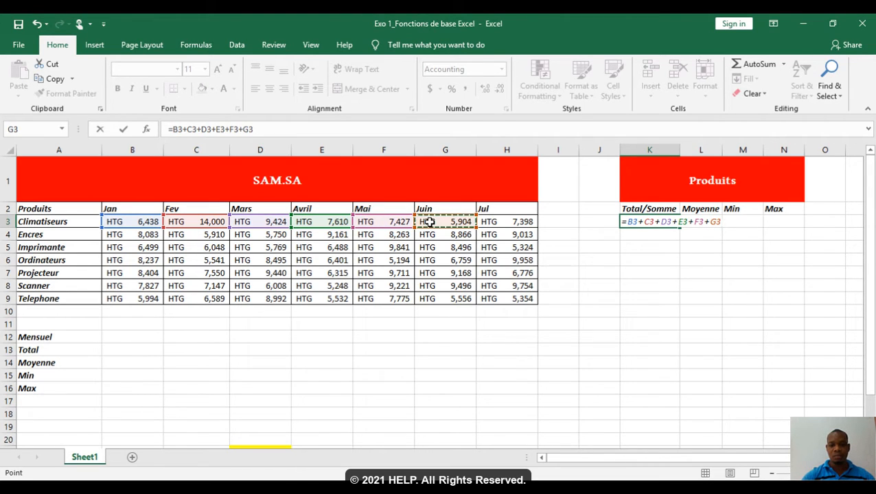
{"action": "type", "text": "+"}
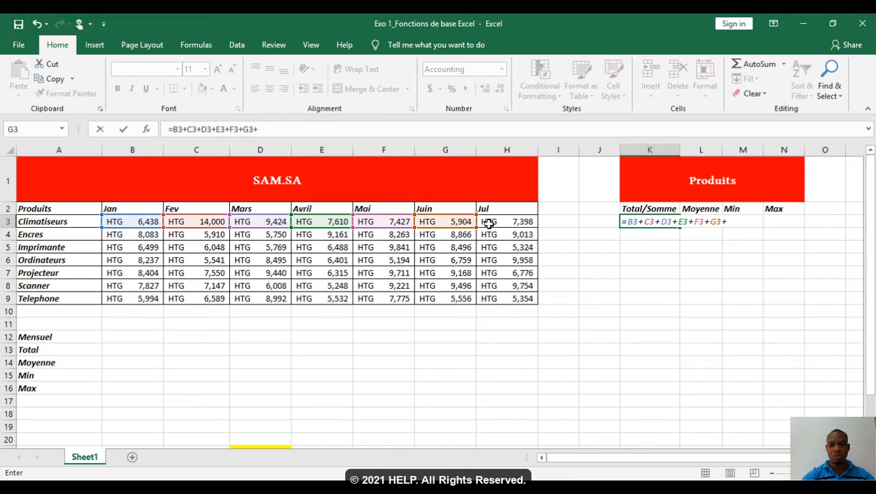
{"action": "left_click", "coordinate": [489, 223]}
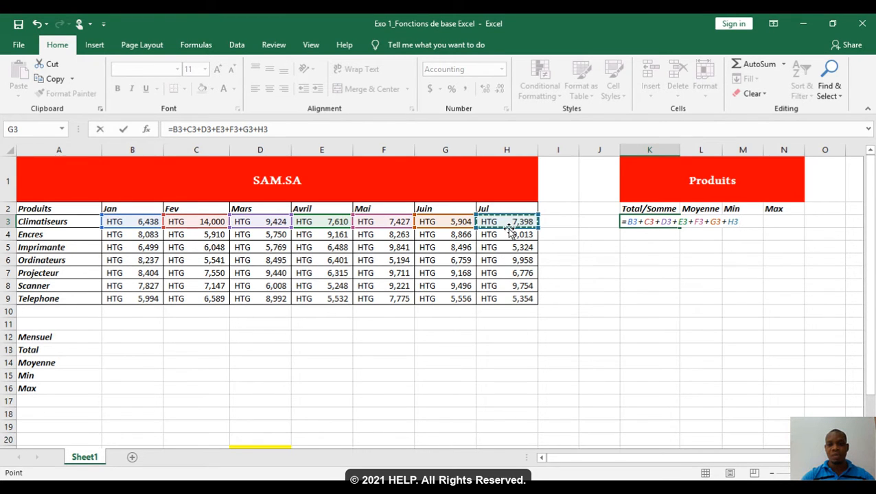
{"action": "key", "text": "Return"}
Step: Replace the cell-by-cell addition in K3 with =SUM(B3:H3) for the Climatiseurs row
{"action": "key", "text": "Up"}
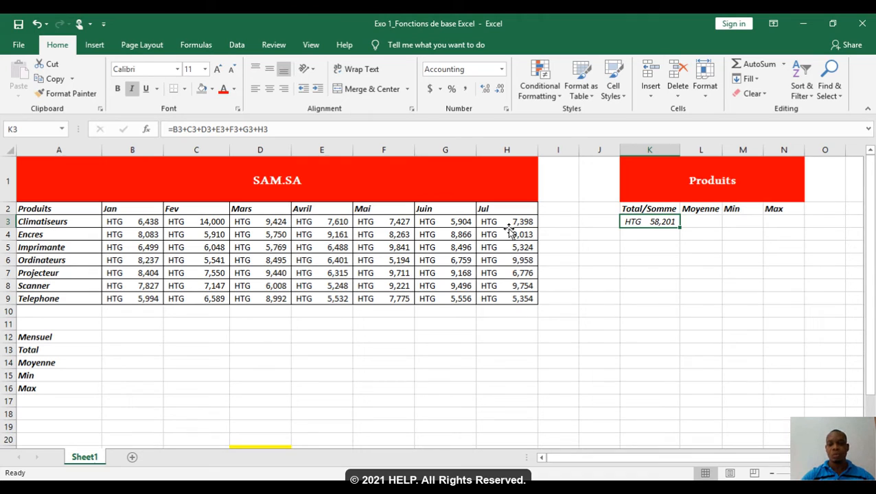
{"action": "key", "text": "Delete"}
{"action": "type", "text": "="}
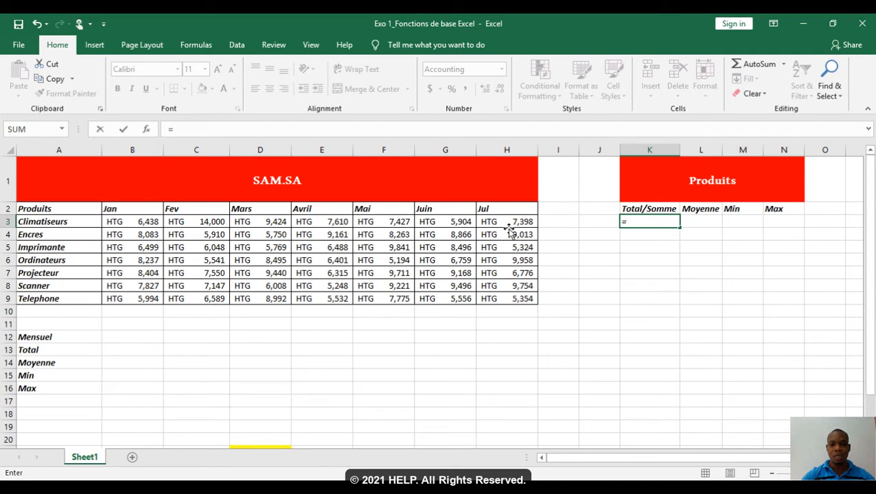
{"action": "type", "text": "sum"}
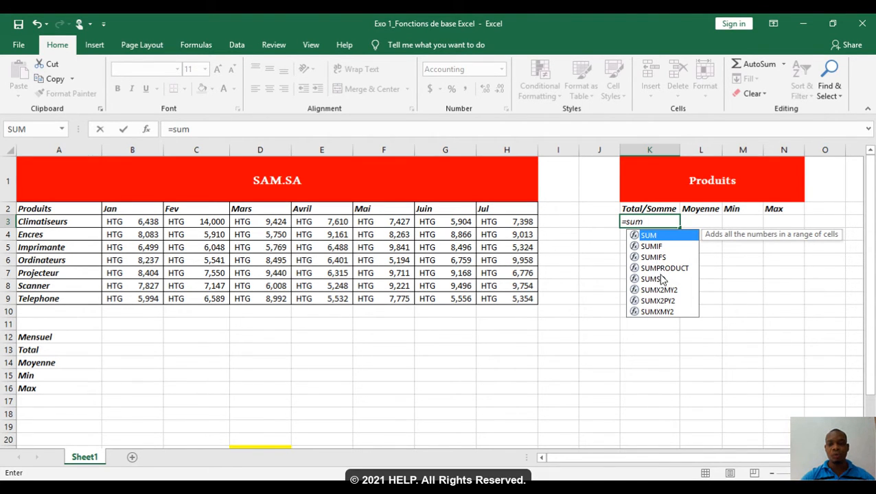
{"action": "double_click", "coordinate": [644, 236]}
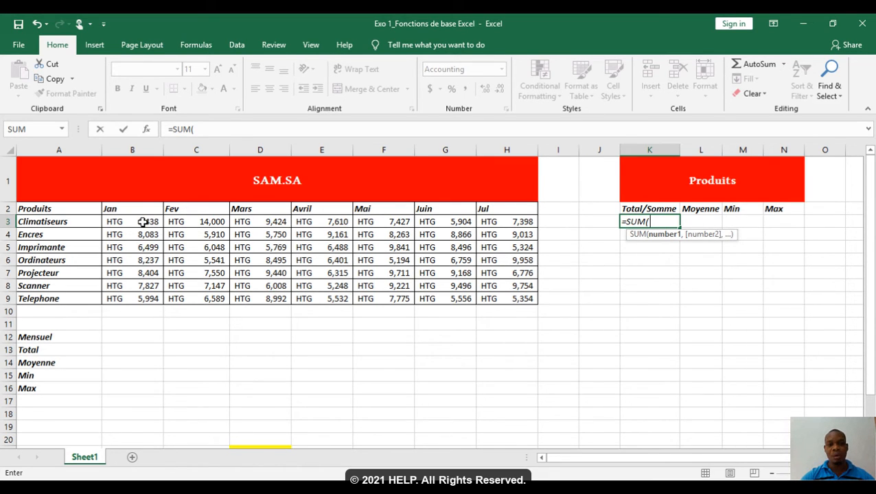
{"action": "left_click_drag", "start_coordinate": [142, 221], "coordinate": [509, 221]}
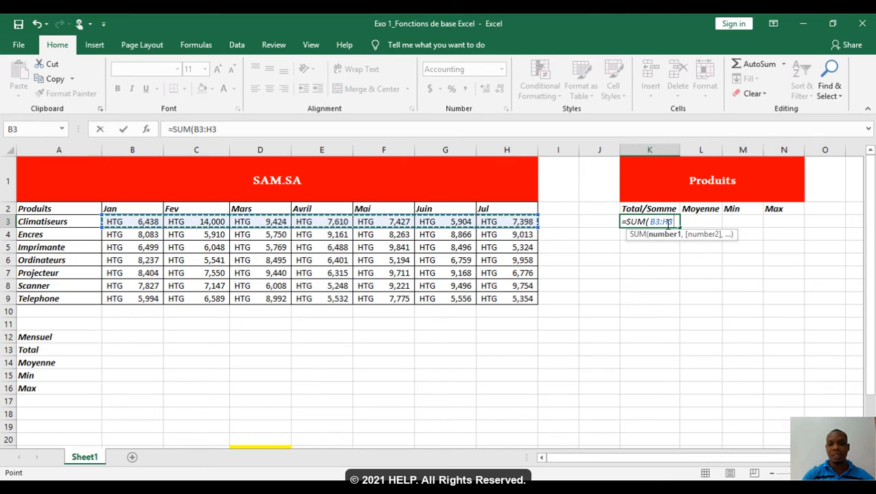
{"action": "type", "text": ")"}
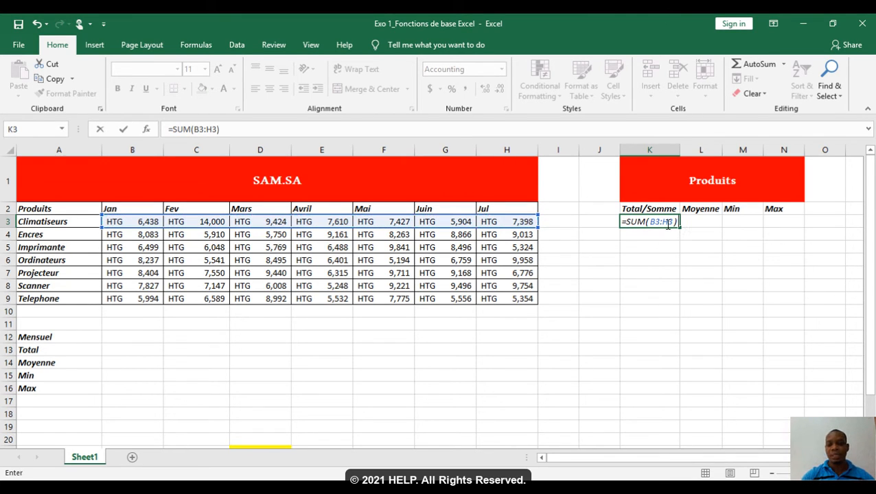
{"action": "key", "text": "Return"}
{"action": "left_click", "coordinate": [668, 225]}
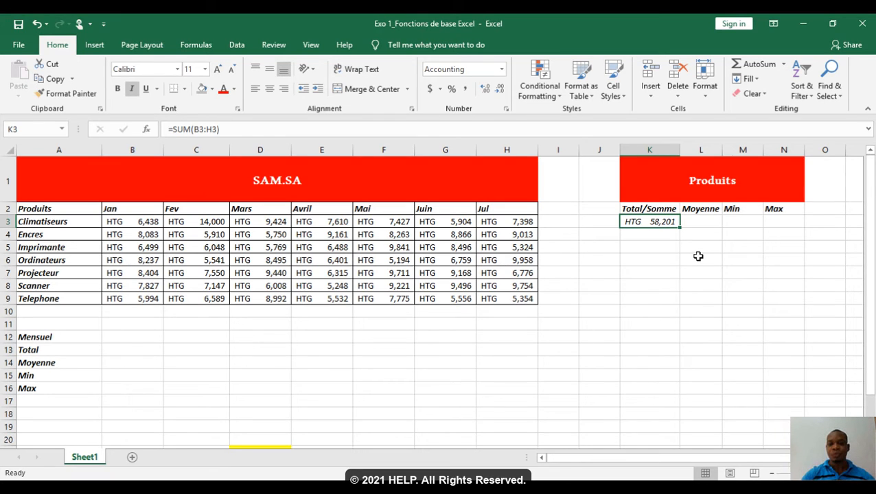
Step: Clear K3 and enter the Climatiseurs total again with the SUM function over B3:H3
{"action": "key", "text": "Delete"}
{"action": "type", "text": "="}
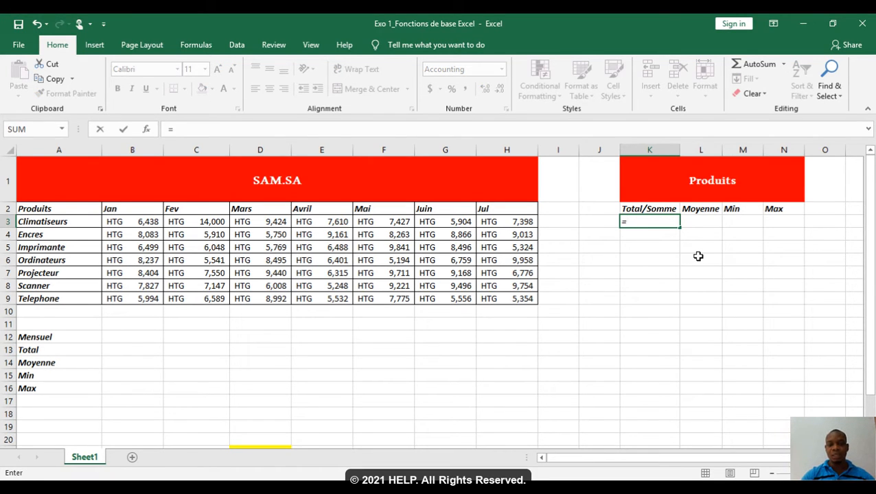
{"action": "type", "text": "sum"}
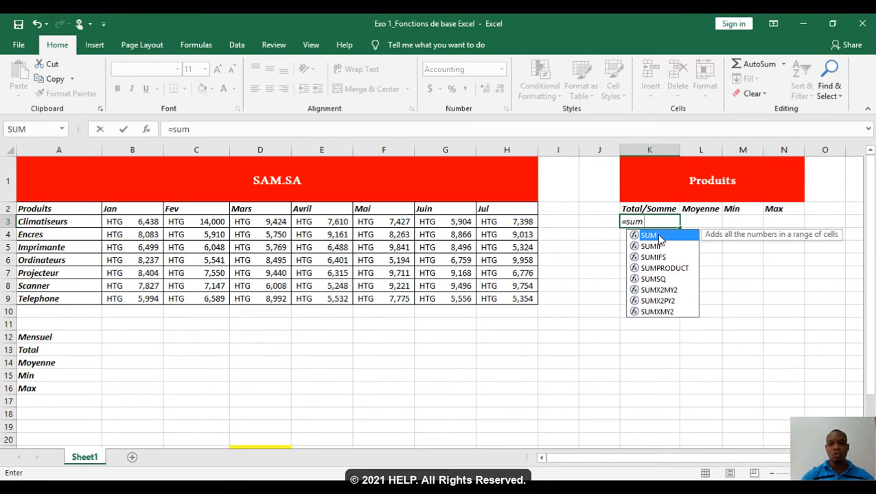
{"action": "double_click", "coordinate": [659, 238]}
{"action": "left_click", "coordinate": [145, 222]}
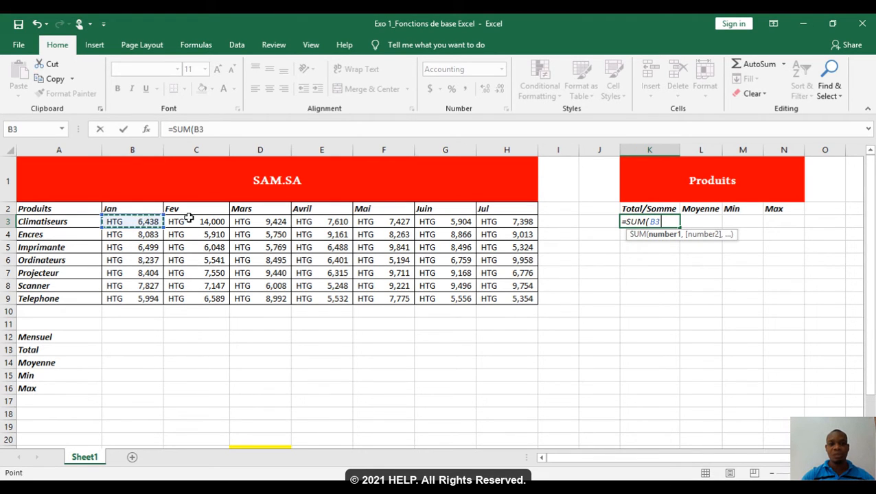
{"action": "left_click_drag", "start_coordinate": [189, 219], "coordinate": [499, 220]}
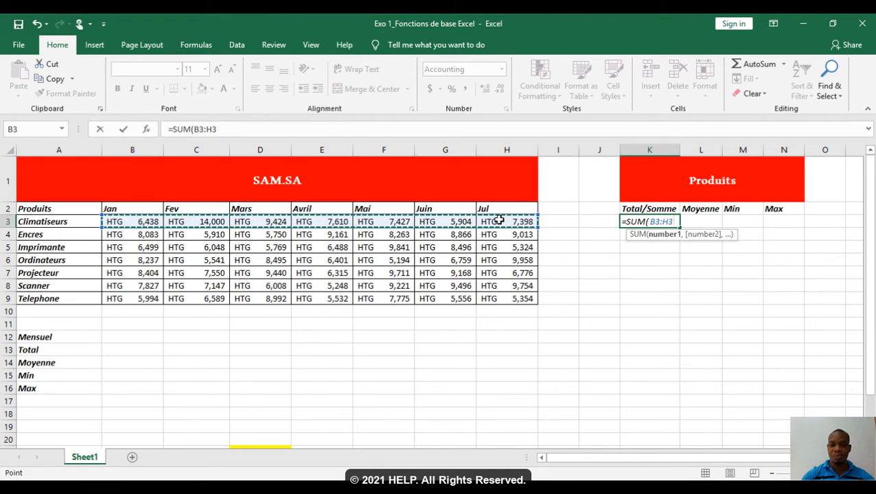
{"action": "type", "text": ")"}
{"action": "key", "text": "Return"}
{"action": "key", "text": "Up"}
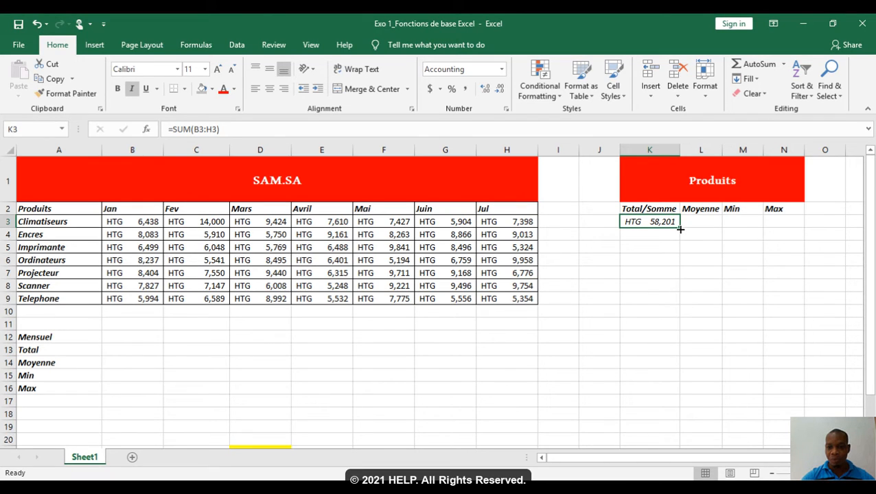
Step: Fill the SUM formula from K3 down to K9 to total every product row
{"action": "left_click_drag", "start_coordinate": [680, 230], "coordinate": [679, 237]}
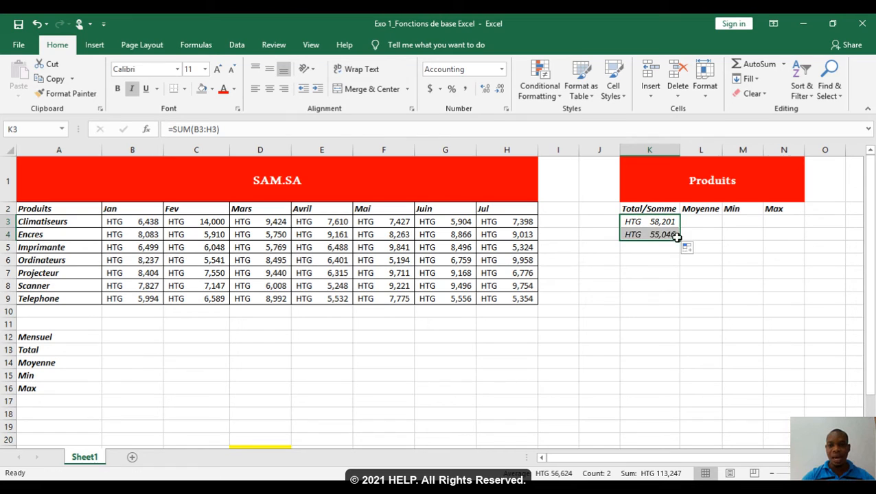
{"action": "left_click", "coordinate": [661, 235]}
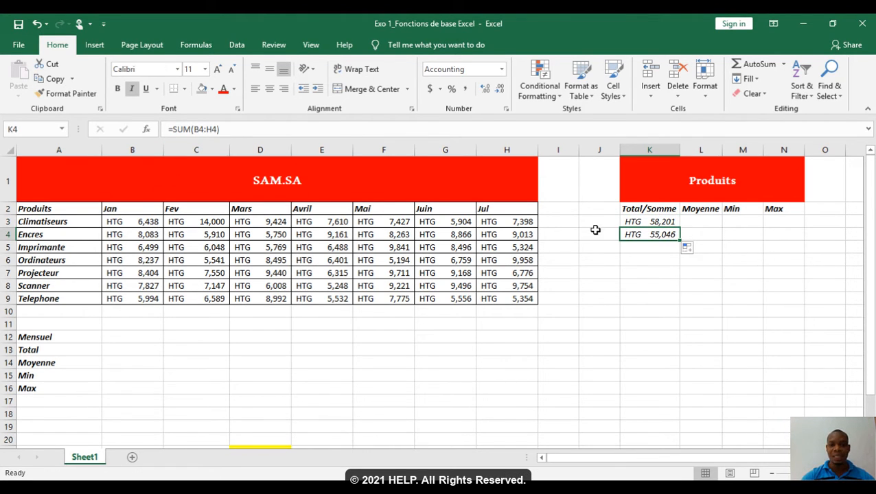
{"action": "left_click_drag", "start_coordinate": [680, 240], "coordinate": [676, 305]}
{"action": "left_click", "coordinate": [655, 299]}
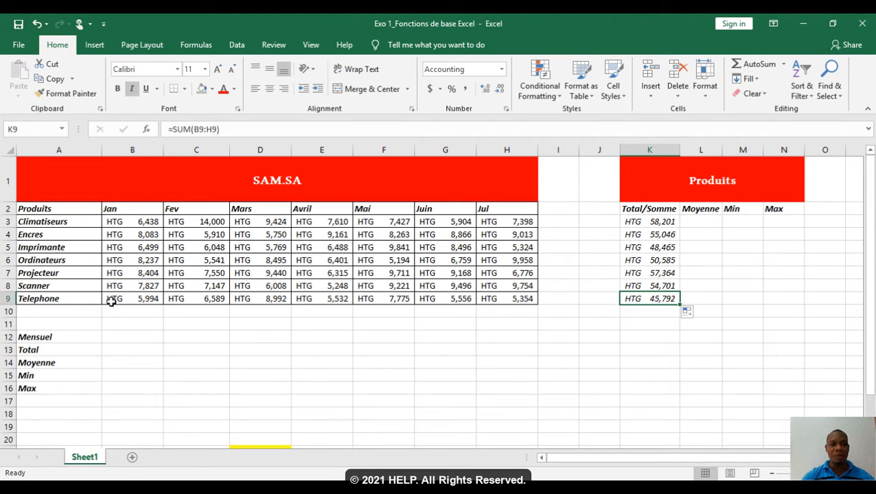
Step: Total the January sales in B13 with =SUM(B3:B9) and fill the formula across to H13
{"action": "left_click", "coordinate": [118, 352]}
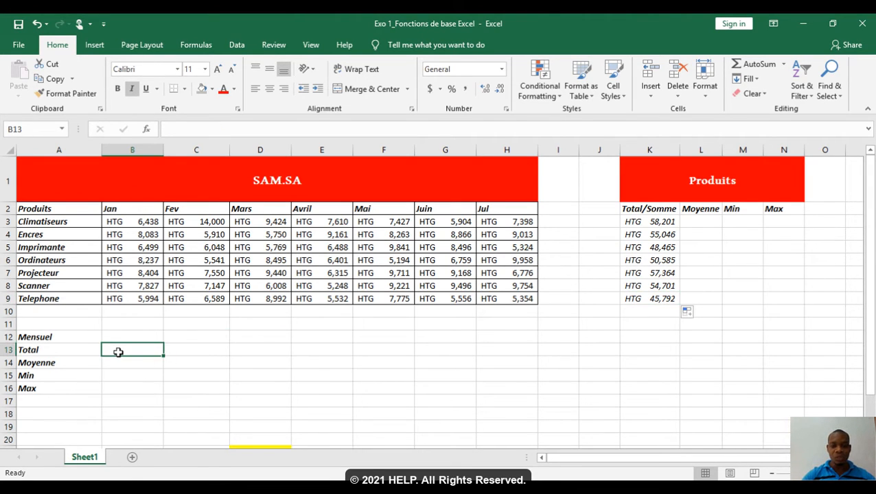
{"action": "type", "text": "=sum"}
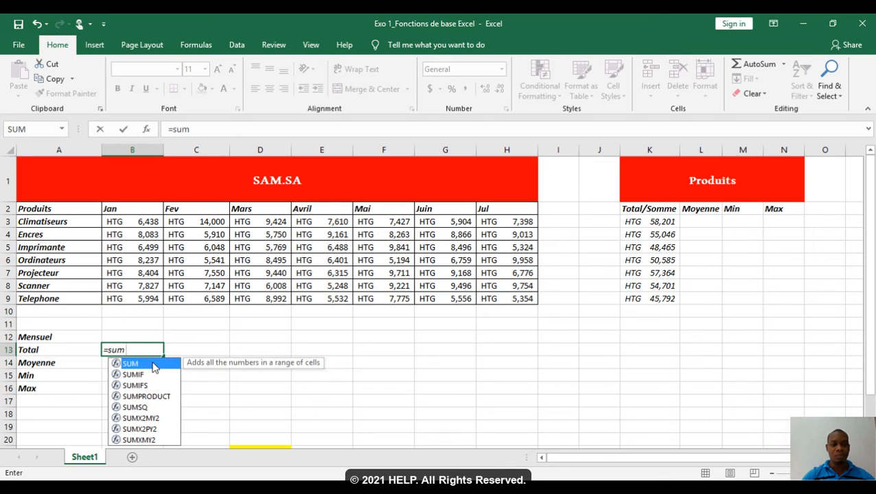
{"action": "double_click", "coordinate": [154, 364]}
{"action": "left_click_drag", "start_coordinate": [142, 223], "coordinate": [141, 298]}
{"action": "type", "text": ")"}
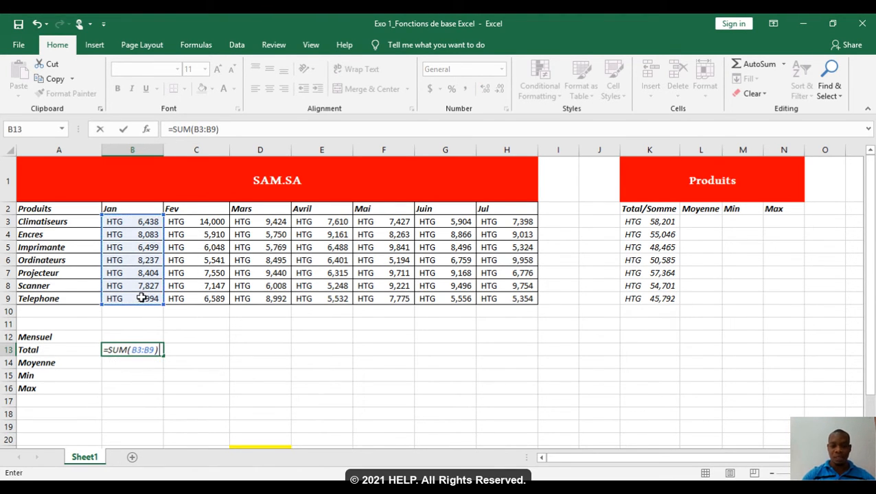
{"action": "key", "text": "Return"}
{"action": "left_click", "coordinate": [141, 352]}
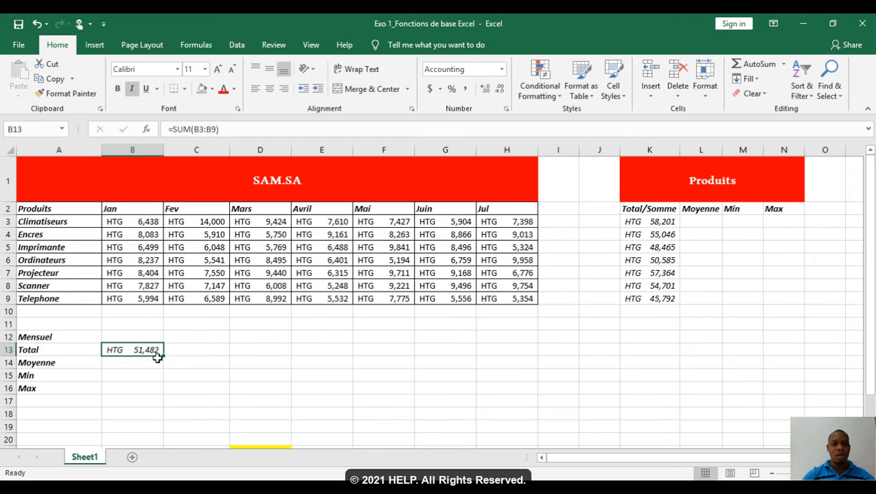
{"action": "left_click_drag", "start_coordinate": [164, 357], "coordinate": [509, 362]}
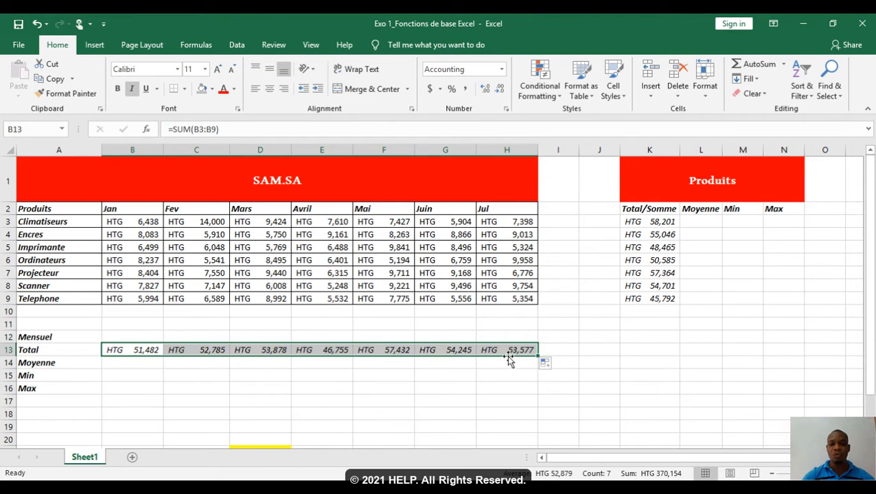
{"action": "left_click", "coordinate": [507, 356]}
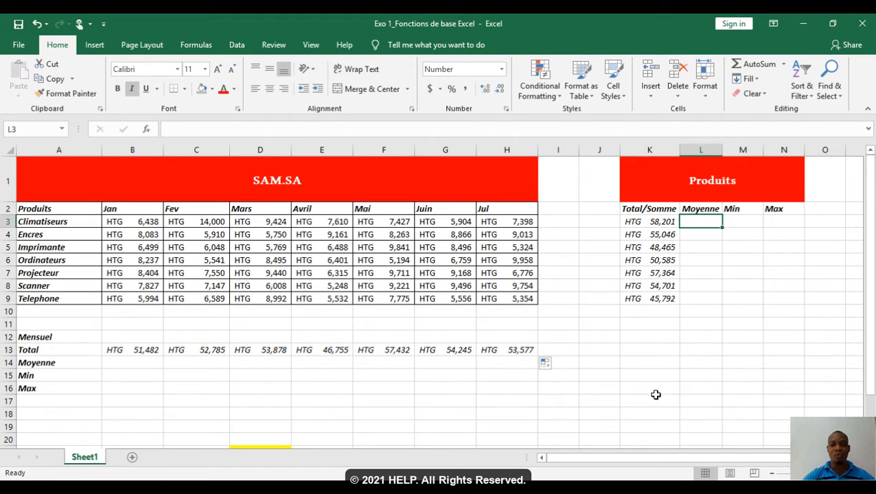
Step: Label L13 Moyenne and calculate the Climatiseurs average manually in L14 with =K3/7
{"action": "left_click", "coordinate": [696, 364]}
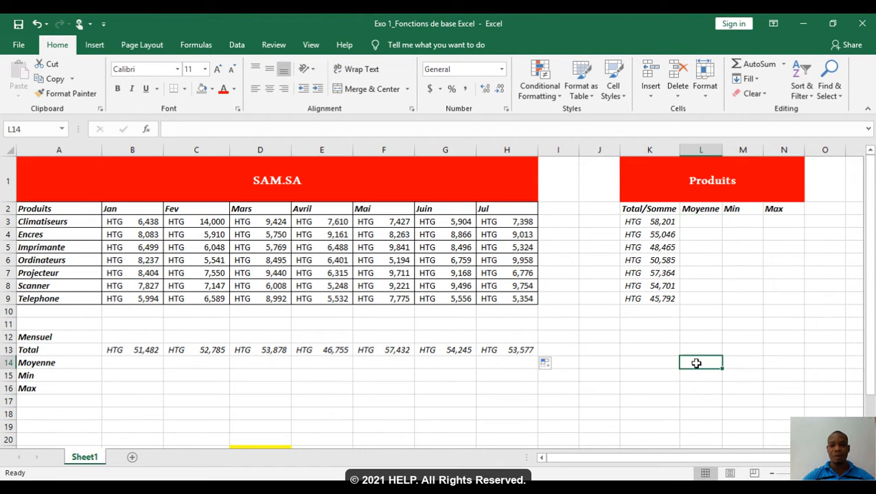
{"action": "left_click", "coordinate": [696, 345]}
{"action": "type", "text": "Moyenne"}
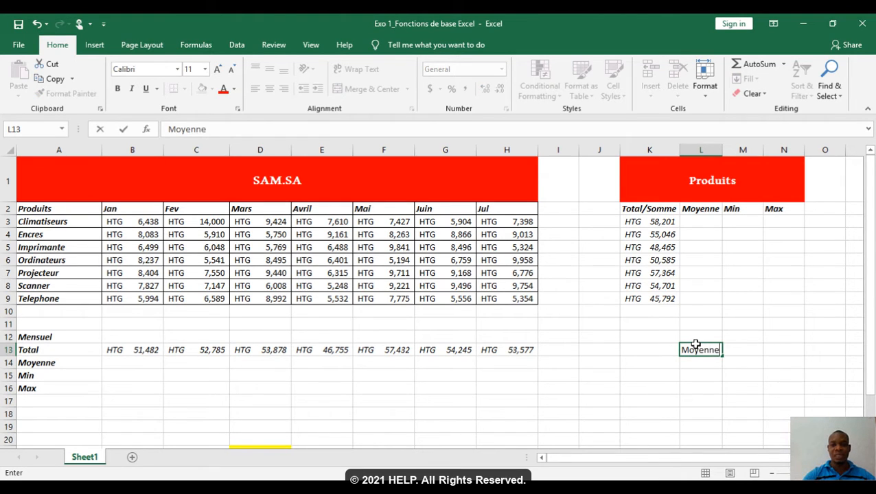
{"action": "key", "text": "Return"}
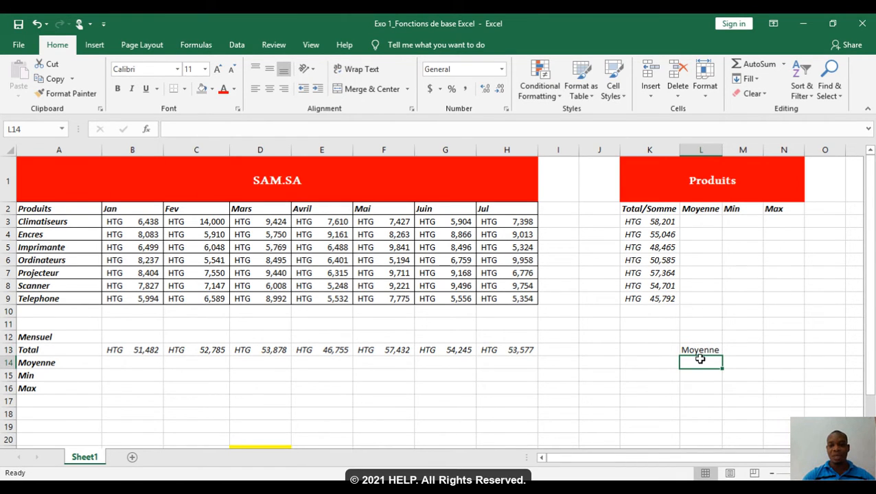
{"action": "type", "text": "="}
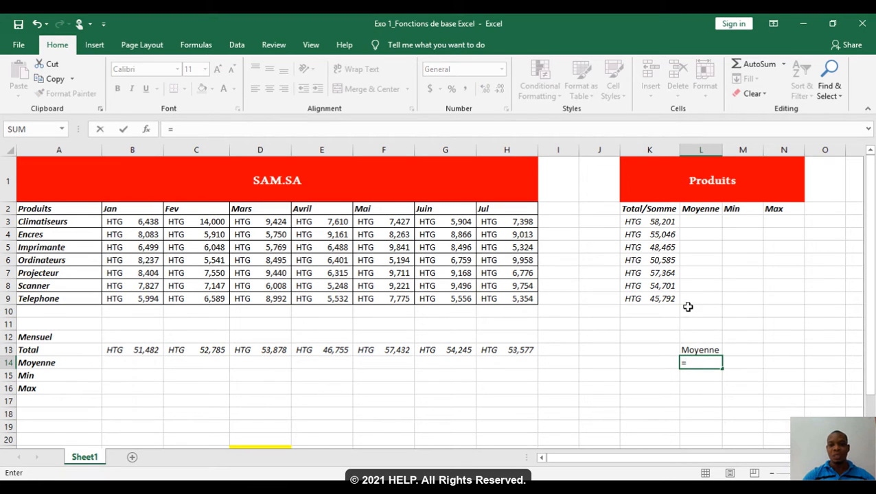
{"action": "left_click", "coordinate": [640, 223]}
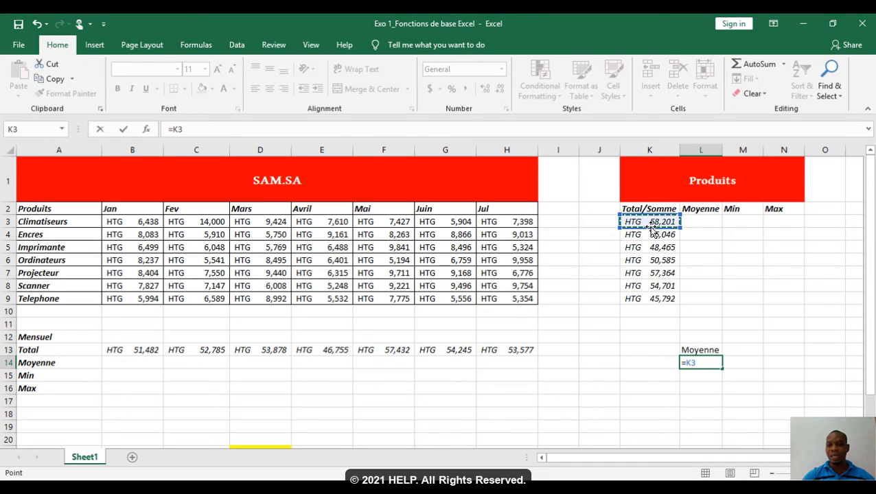
{"action": "type", "text": "/7"}
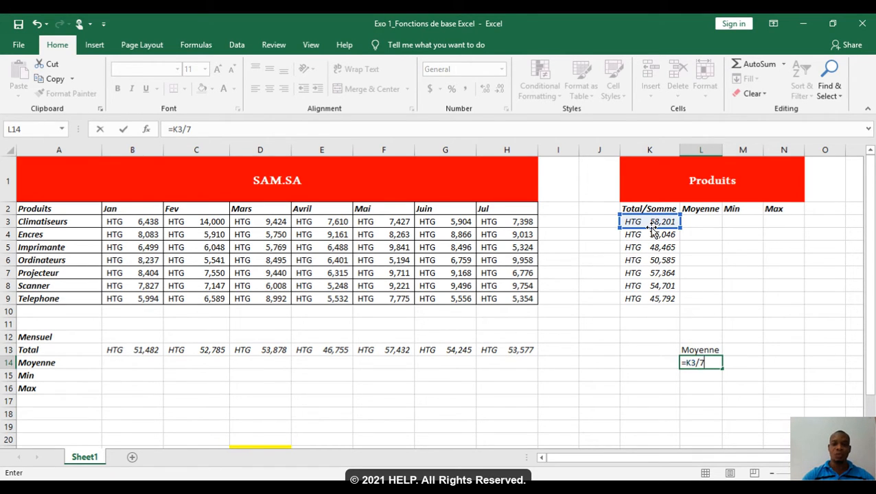
{"action": "key", "text": "Return"}
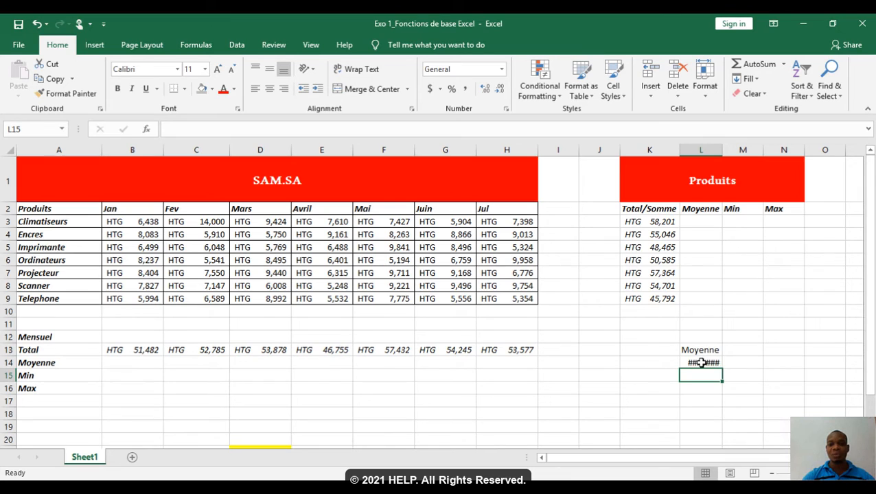
Step: Widen column L enough to display the full HTG amount in L14
{"action": "mouse_move", "coordinate": [701, 363]}
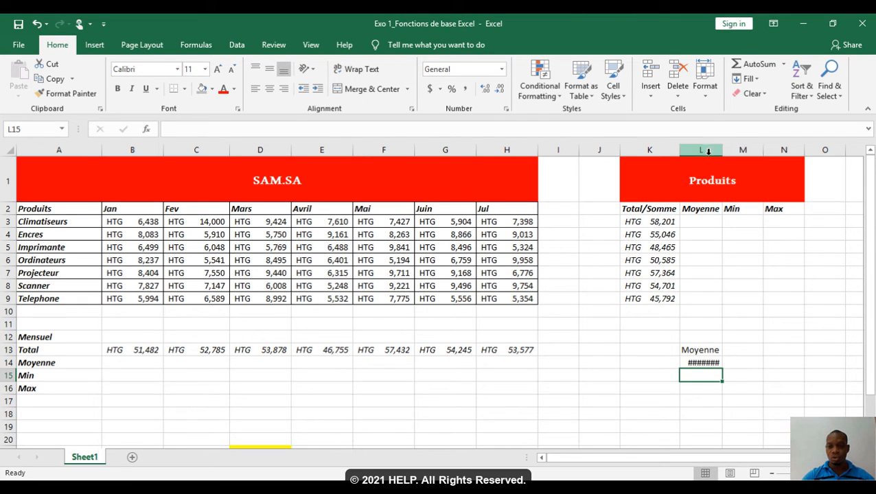
{"action": "left_click_drag", "start_coordinate": [723, 151], "coordinate": [749, 153]}
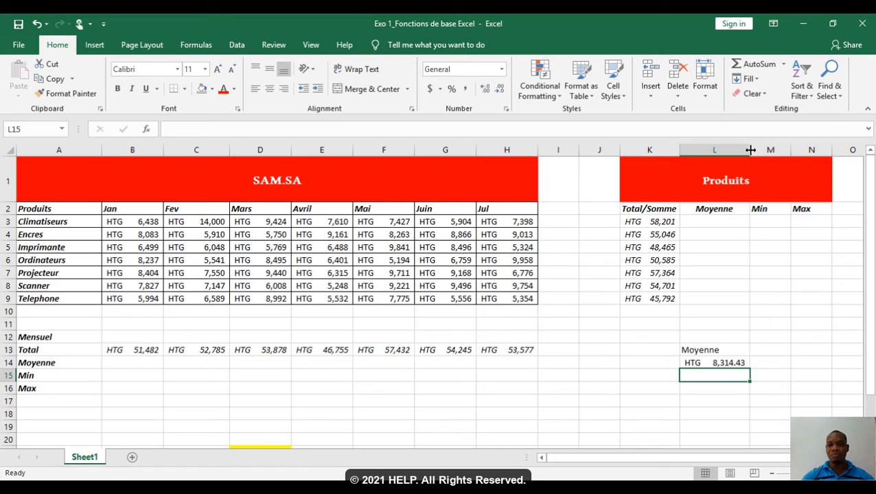
{"action": "left_click_drag", "start_coordinate": [750, 149], "coordinate": [719, 150]}
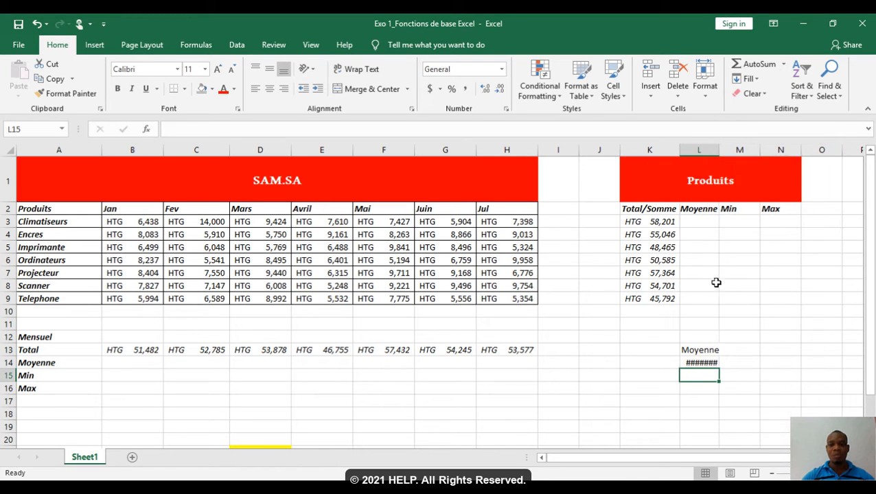
{"action": "left_click", "coordinate": [691, 362]}
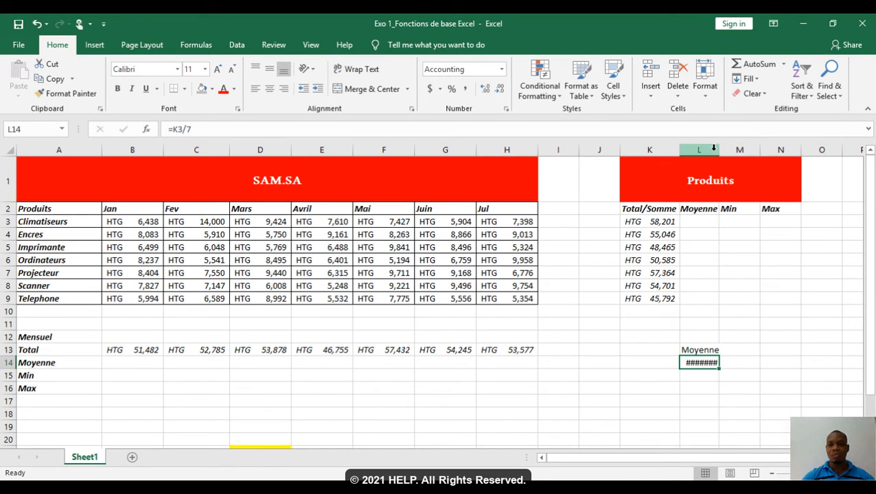
{"action": "left_click_drag", "start_coordinate": [720, 150], "coordinate": [754, 149]}
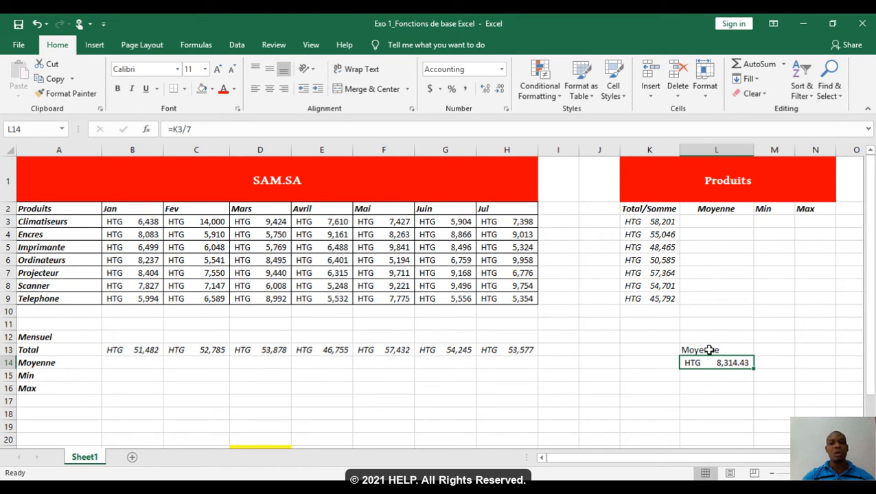
Step: Average the Climatiseurs sales in L3 with =AVERAGE(B3:H3) and fill the formula down to L9
{"action": "left_click", "coordinate": [711, 236]}
{"action": "left_click", "coordinate": [710, 221]}
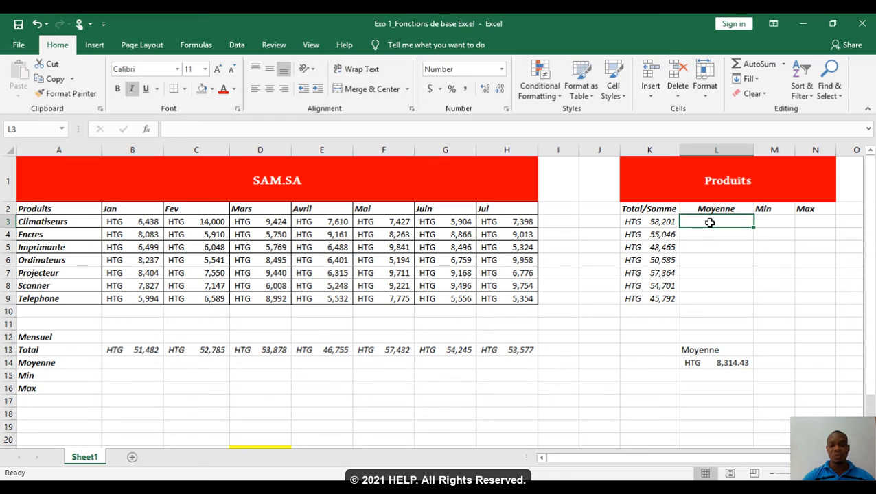
{"action": "type", "text": "=ave"}
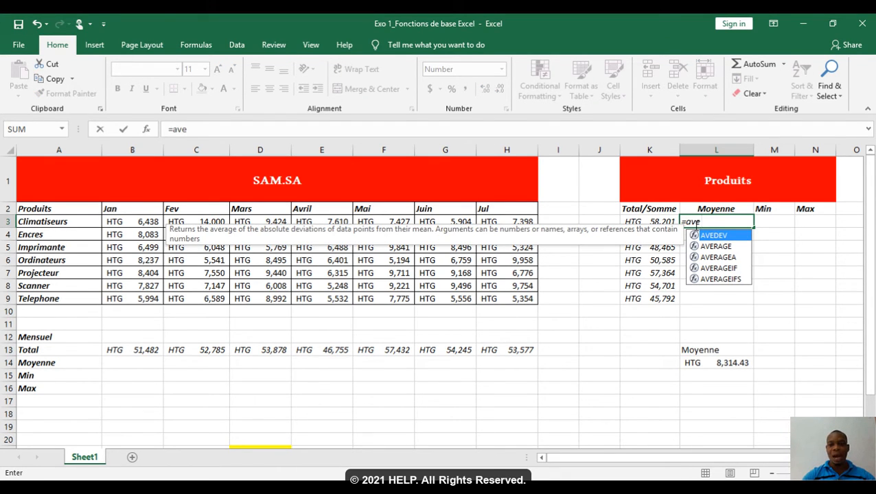
{"action": "double_click", "coordinate": [714, 247]}
{"action": "left_click", "coordinate": [147, 222]}
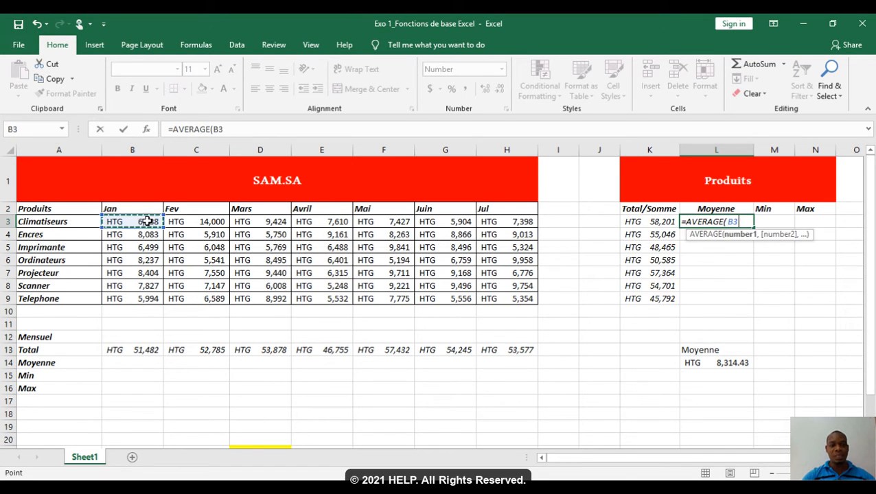
{"action": "left_click_drag", "start_coordinate": [147, 221], "coordinate": [530, 223]}
{"action": "type", "text": ")"}
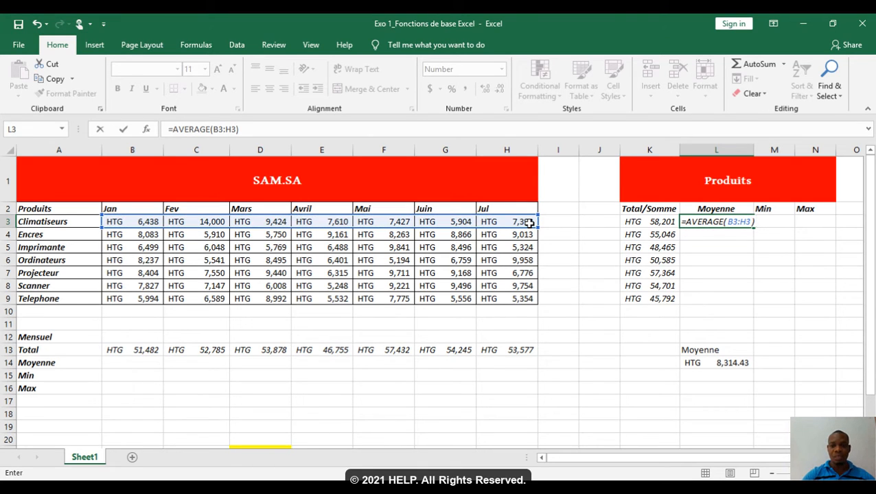
{"action": "key", "text": "Return"}
{"action": "key", "text": "Up"}
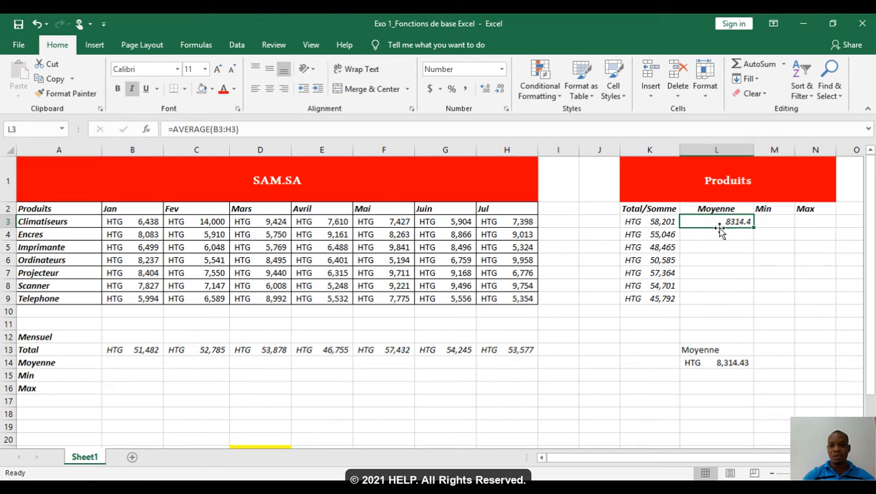
{"action": "left_click_drag", "start_coordinate": [754, 227], "coordinate": [756, 307]}
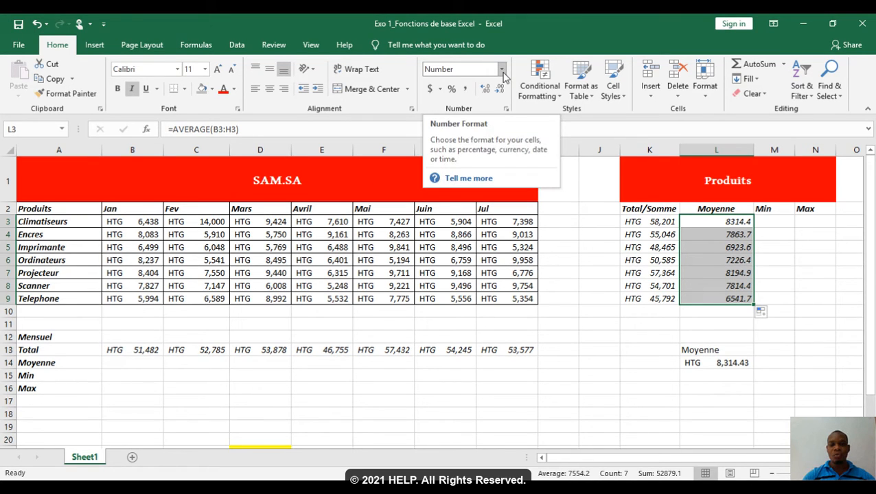
Step: Format the product averages in L3:L9 as Accounting with the HTG symbol and one decimal place
{"action": "left_click", "coordinate": [503, 75]}
{"action": "left_click", "coordinate": [501, 369]}
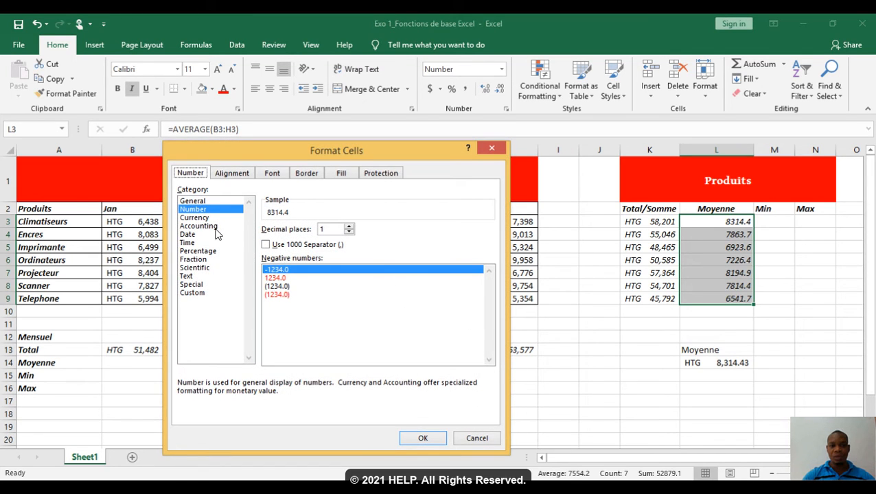
{"action": "left_click", "coordinate": [205, 227]}
{"action": "left_click", "coordinate": [307, 245]}
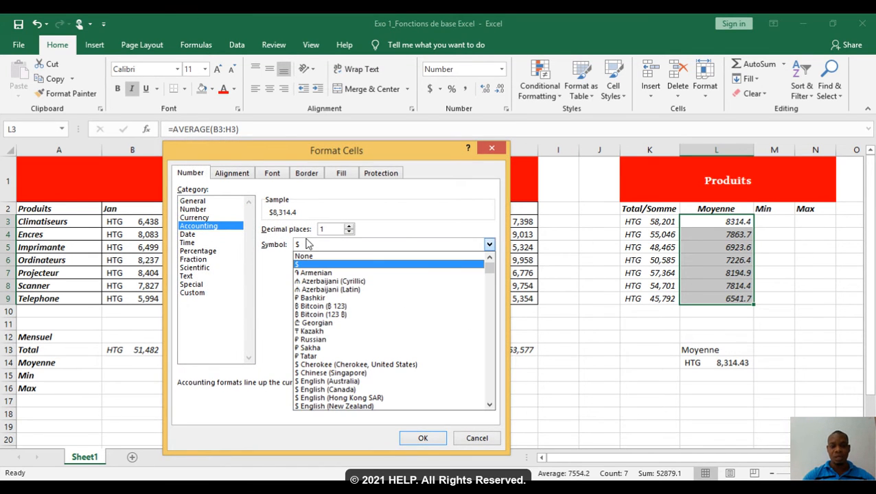
{"action": "left_click", "coordinate": [307, 246]}
{"action": "type", "text": "htg"}
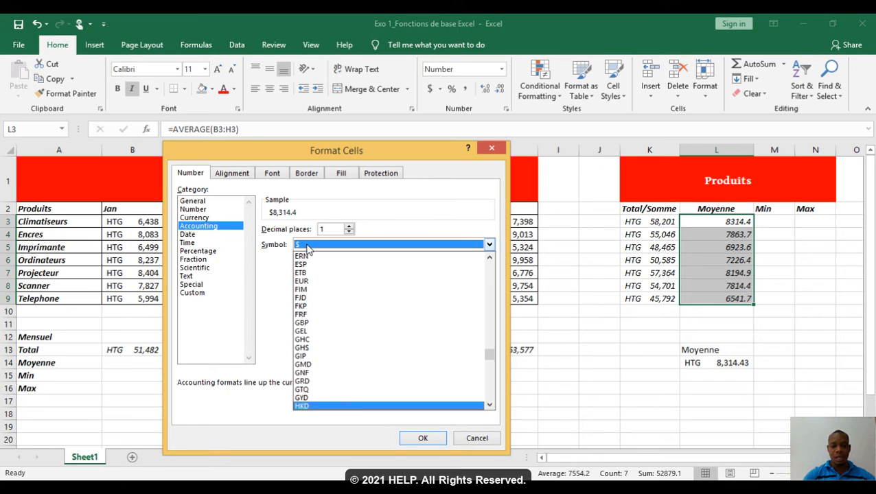
{"action": "left_click", "coordinate": [346, 406]}
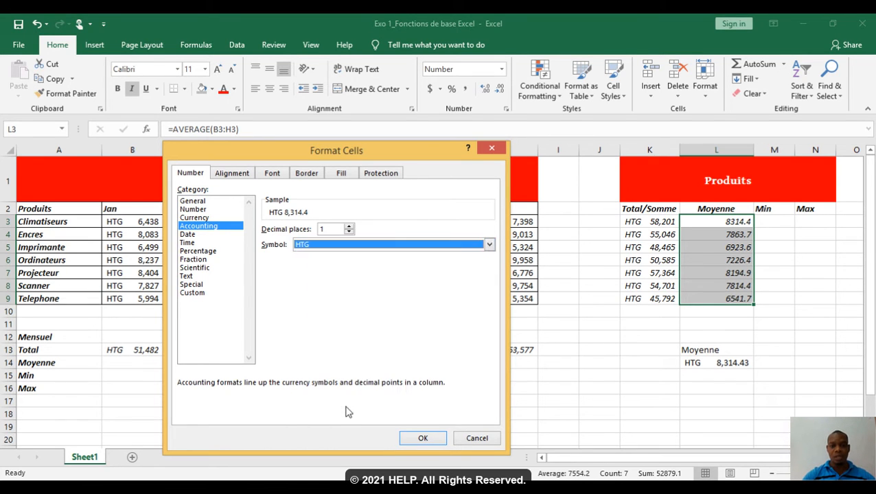
{"action": "left_click", "coordinate": [420, 439]}
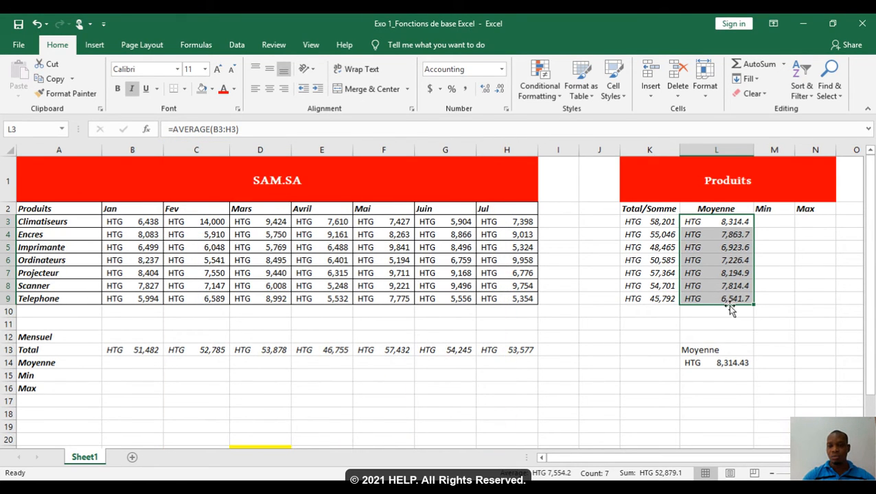
Step: Clear the manual average and its Moyenne label from L13:L14
{"action": "left_click_drag", "start_coordinate": [736, 363], "coordinate": [723, 350]}
{"action": "key", "text": "Delete"}
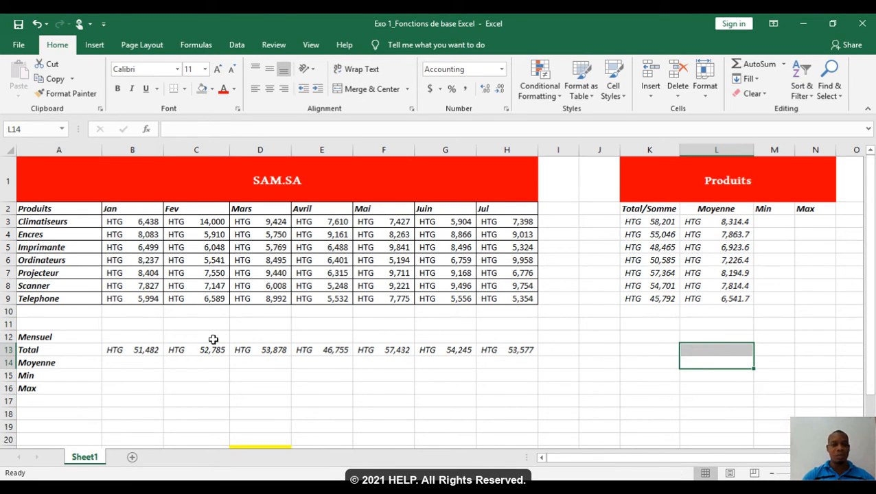
Step: Average the January sales in B14 with =AVERAGE(B3:B9) and fill the formula across to H14
{"action": "left_click", "coordinate": [123, 362]}
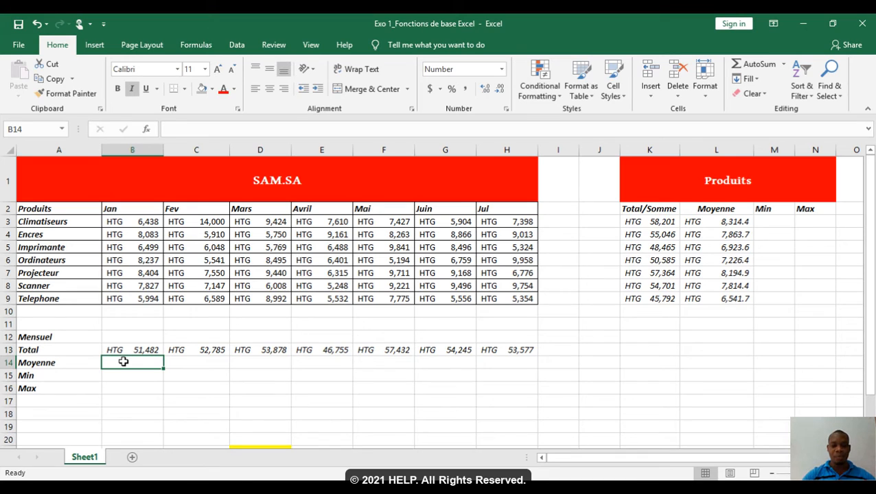
{"action": "type", "text": "=ave"}
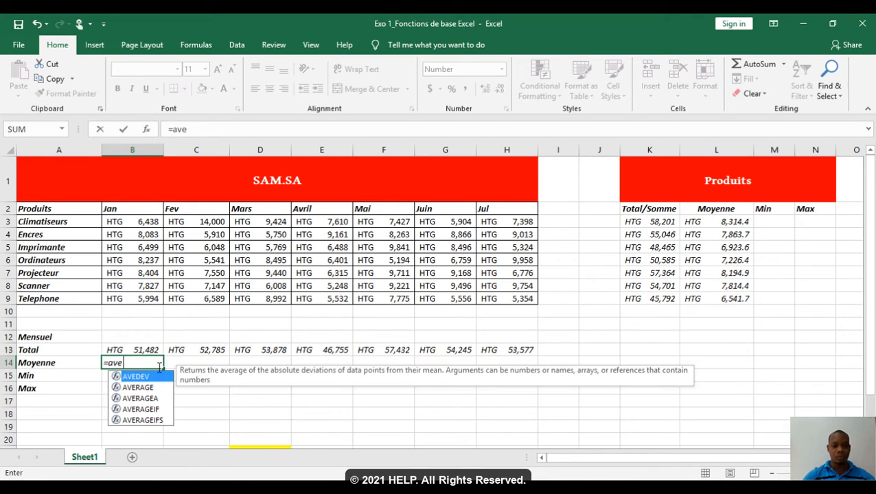
{"action": "double_click", "coordinate": [147, 387]}
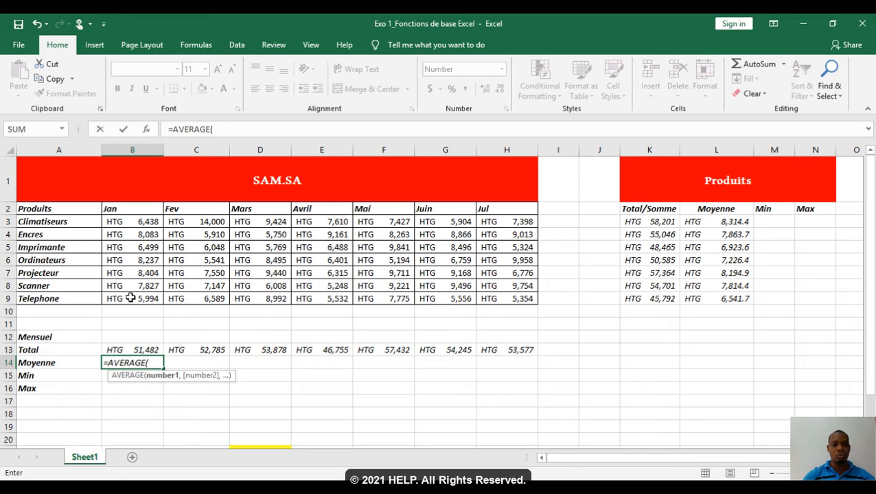
{"action": "left_click_drag", "start_coordinate": [131, 298], "coordinate": [129, 221]}
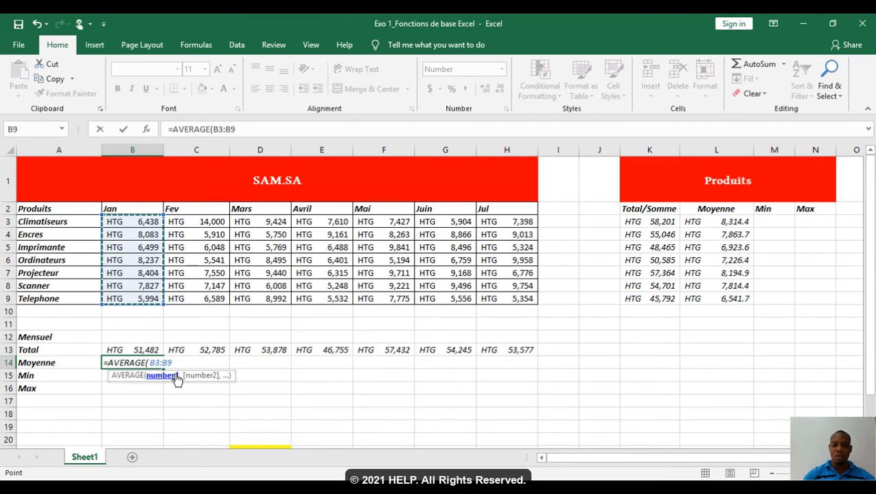
{"action": "type", "text": ")"}
{"action": "key", "text": "Return"}
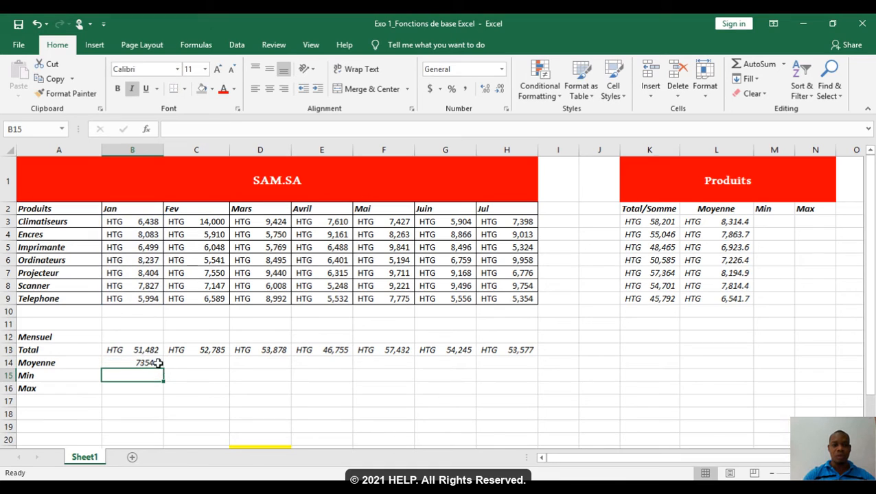
{"action": "left_click", "coordinate": [152, 364]}
{"action": "left_click_drag", "start_coordinate": [164, 371], "coordinate": [521, 368]}
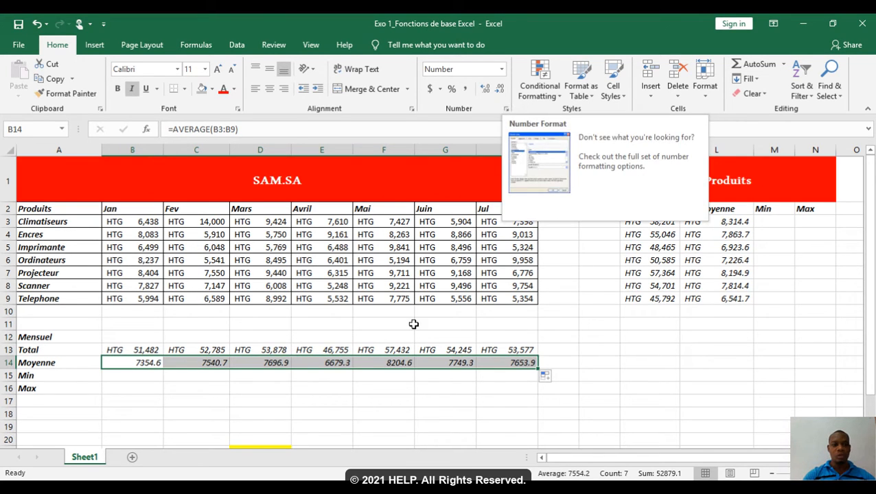
Step: Format the monthly Moyenne, Min and Max cells B14:H16 as Accounting with the HTG symbol and two decimal places
{"action": "left_click", "coordinate": [285, 390]}
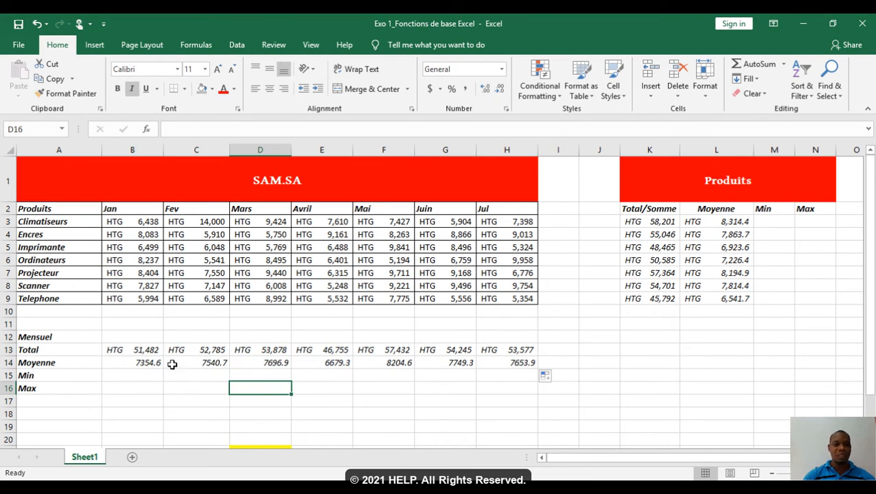
{"action": "left_click_drag", "start_coordinate": [136, 359], "coordinate": [515, 390]}
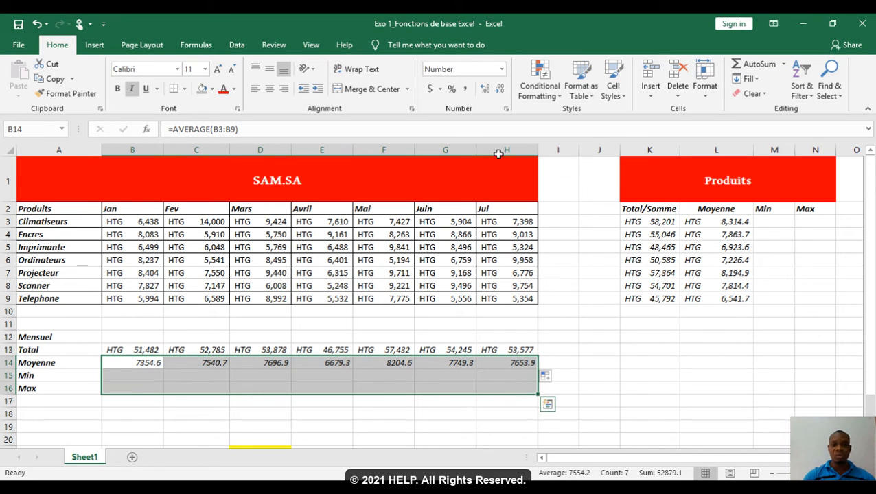
{"action": "left_click", "coordinate": [506, 109]}
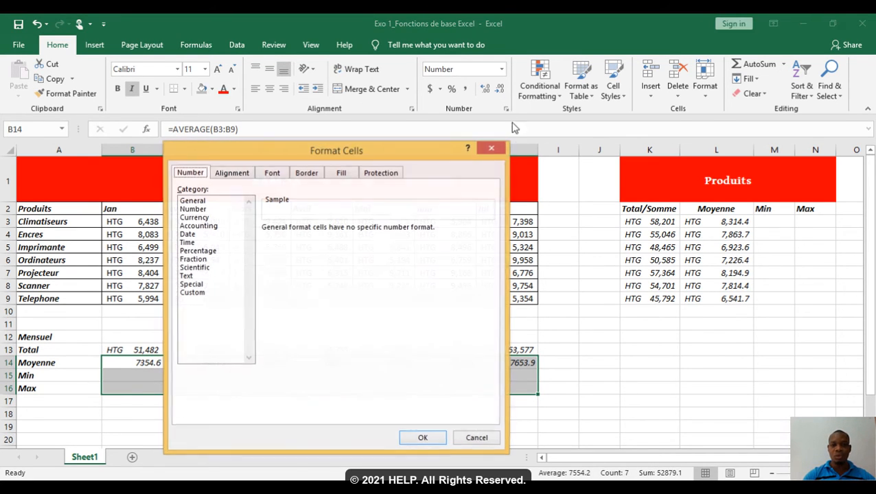
{"action": "left_click", "coordinate": [199, 226]}
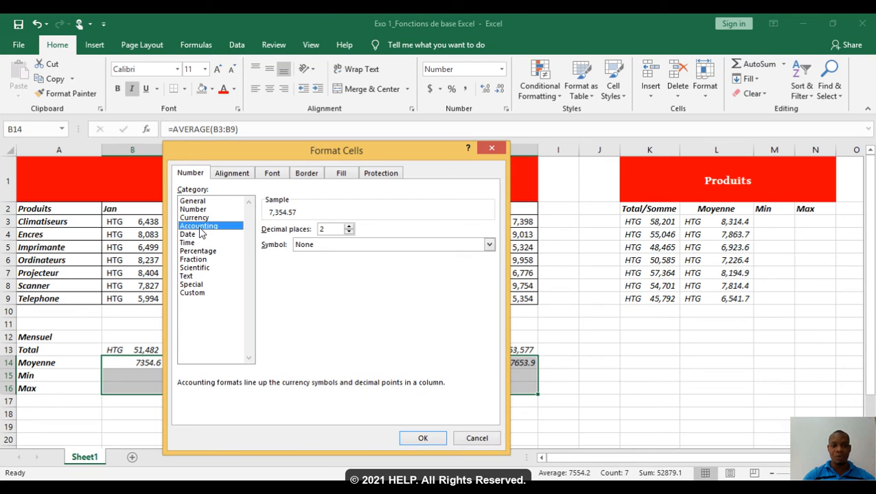
{"action": "left_click", "coordinate": [327, 247]}
{"action": "type", "text": "htg"}
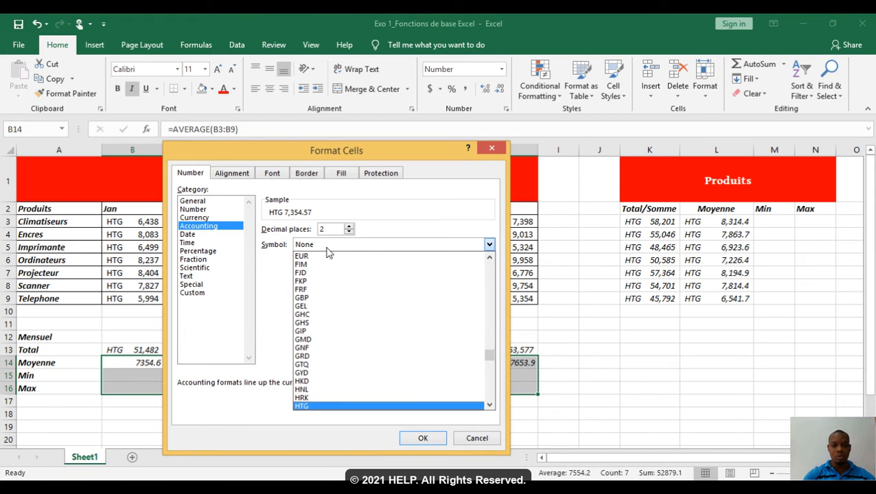
{"action": "left_click", "coordinate": [354, 409]}
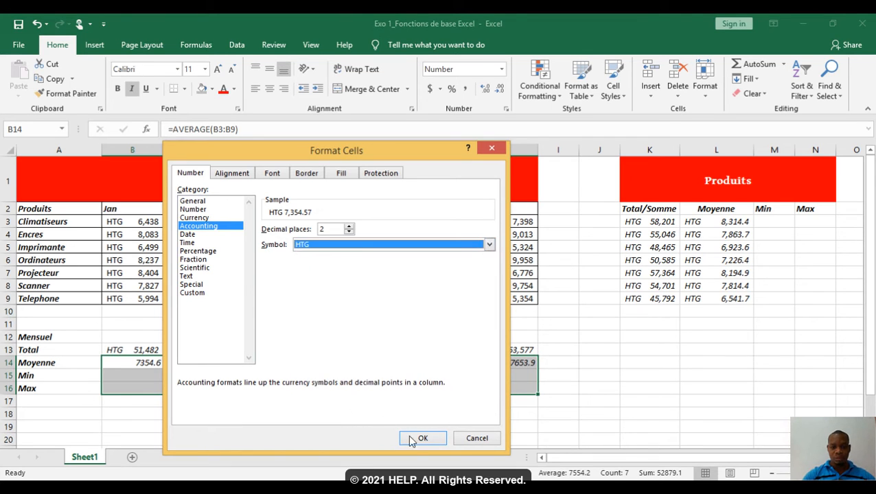
{"action": "left_click", "coordinate": [421, 440]}
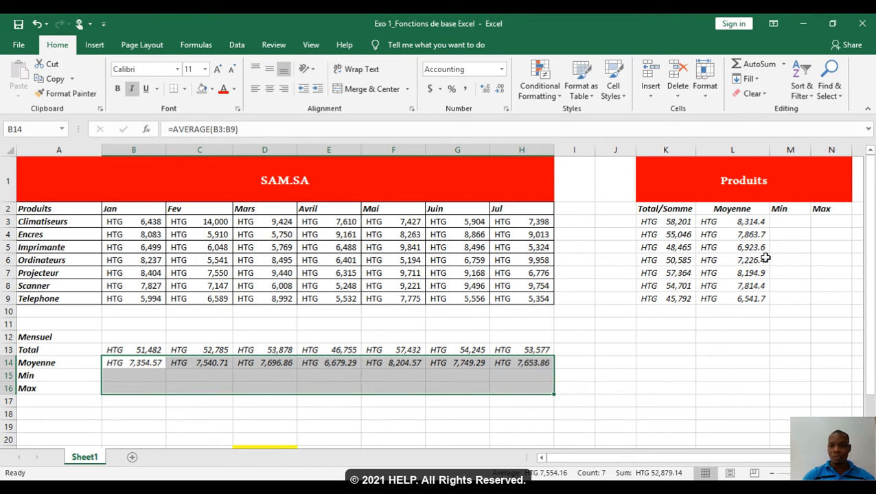
Step: Format the product Min and Max cells M3:N9 as Accounting with the HTG symbol and two decimal places
{"action": "left_click_drag", "start_coordinate": [785, 223], "coordinate": [824, 298]}
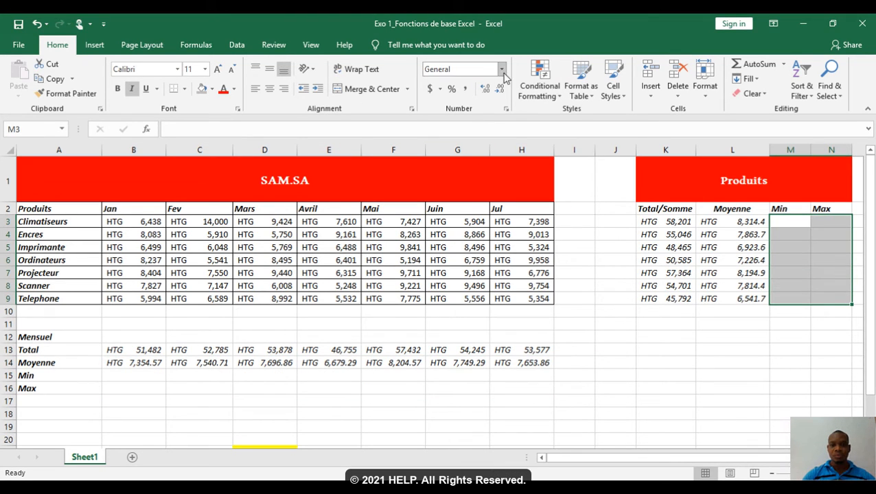
{"action": "left_click", "coordinate": [505, 110]}
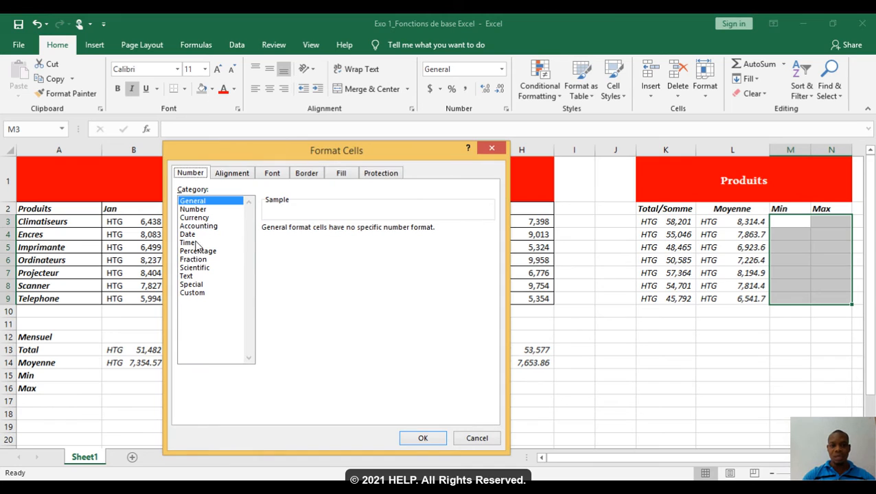
{"action": "left_click", "coordinate": [195, 228]}
{"action": "left_click", "coordinate": [333, 246]}
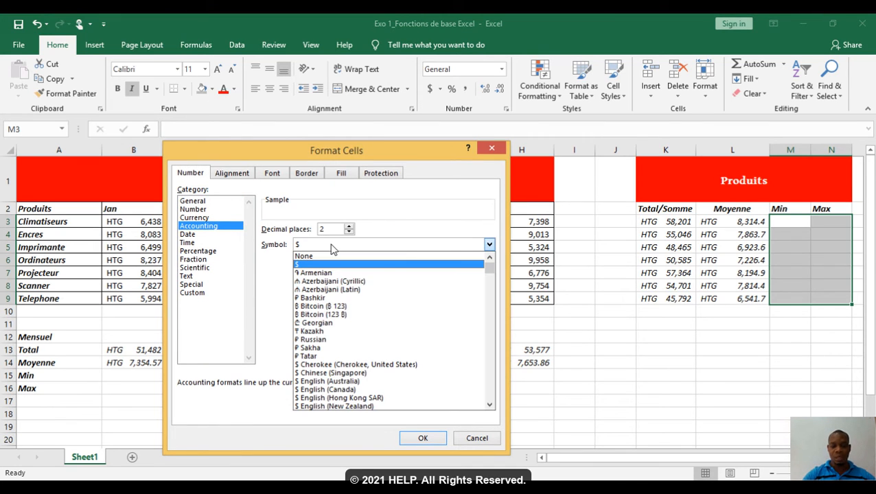
{"action": "type", "text": "ht"}
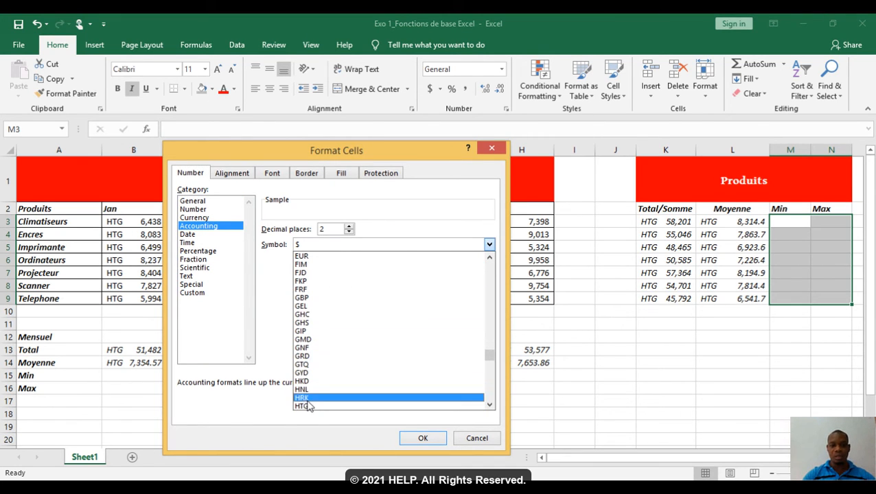
{"action": "left_click", "coordinate": [306, 406]}
{"action": "left_click", "coordinate": [422, 438]}
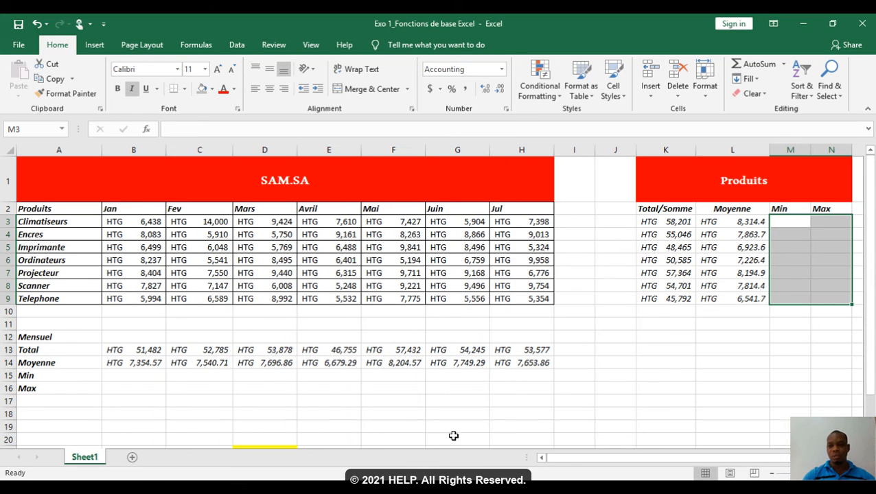
{"action": "left_click", "coordinate": [696, 341]}
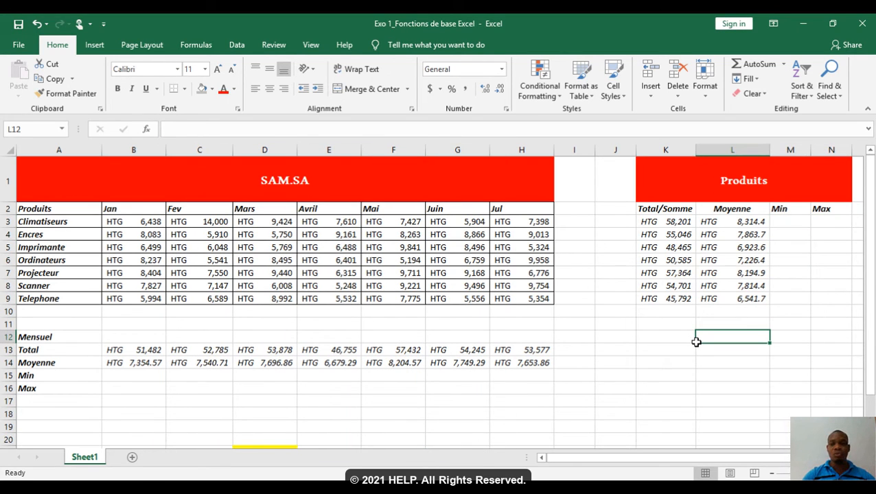
{"action": "key", "text": "Left"}
{"action": "key", "text": "Left"}
{"action": "key", "text": "Left"}
{"action": "key", "text": "Left"}
{"action": "key", "text": "Left"}
{"action": "key", "text": "Left"}
{"action": "key", "text": "Left"}
{"action": "key", "text": "Left"}
{"action": "key", "text": "Left"}
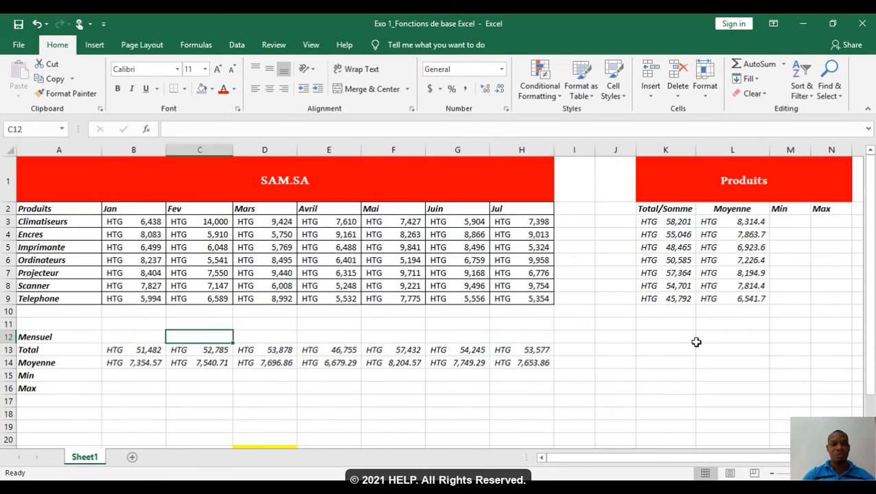
{"action": "key", "text": "Left"}
{"action": "key", "text": "Down"}
{"action": "key", "text": "Right"}
{"action": "key", "text": "Right"}
{"action": "key", "text": "Right"}
{"action": "key", "text": "Right"}
{"action": "key", "text": "Right"}
{"action": "key", "text": "Right"}
{"action": "key", "text": "Right"}
{"action": "key", "text": "Right"}
{"action": "key", "text": "Right"}
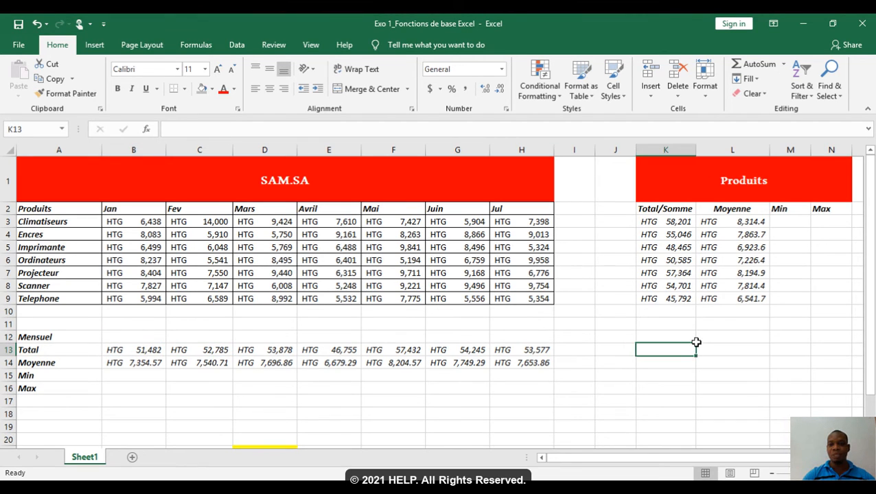
{"action": "key", "text": "Right"}
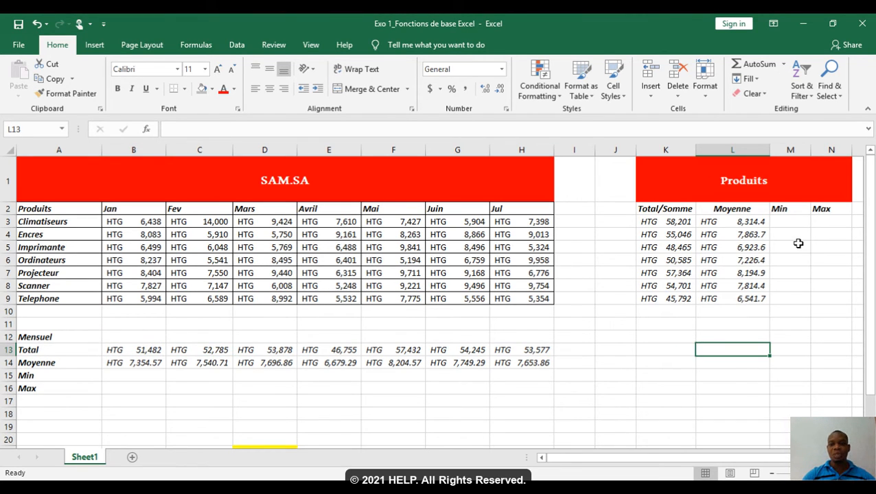
Step: Calculate the Climatiseurs minimum in M3 with =MIN(B3:H3) and fill the formula down to M9
{"action": "left_click", "coordinate": [786, 221]}
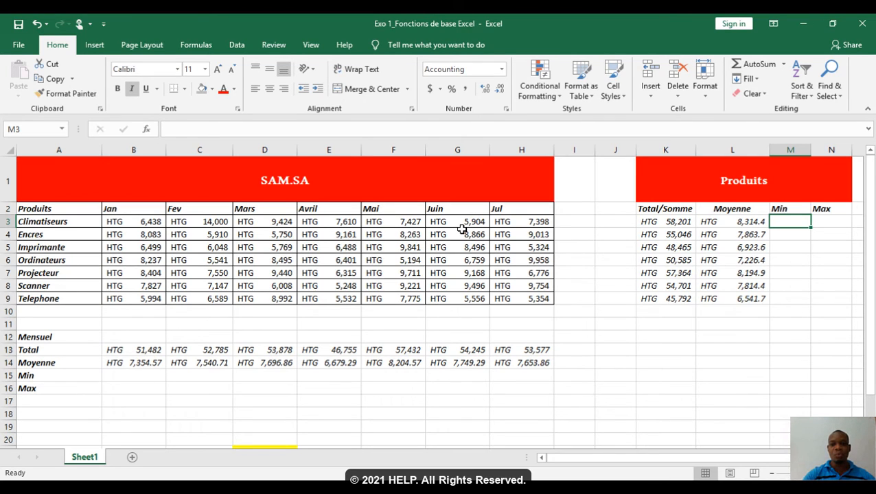
{"action": "type", "text": "="}
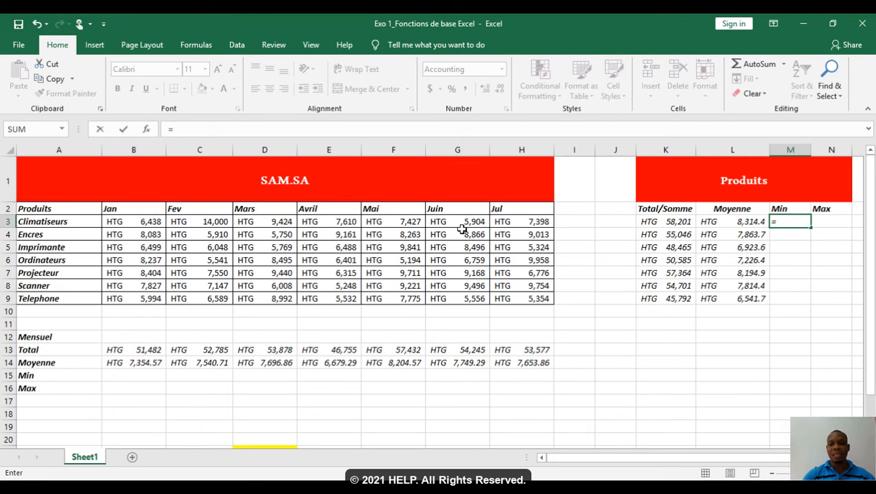
{"action": "type", "text": "min"}
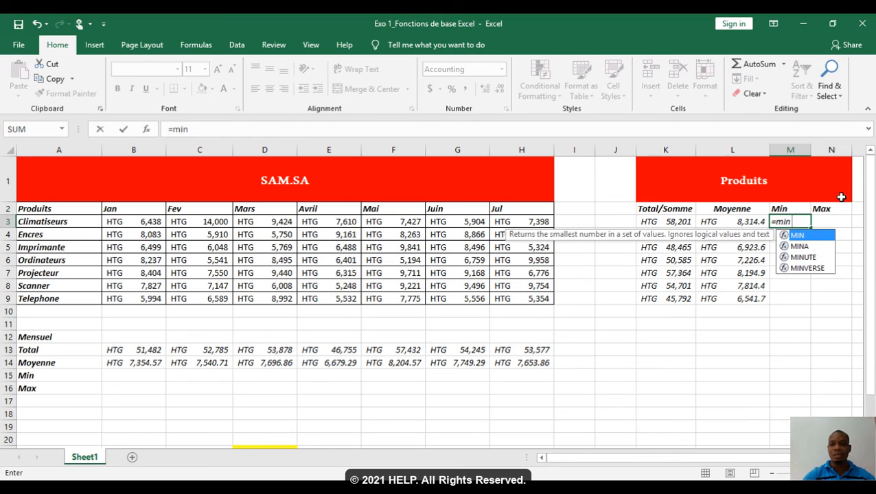
{"action": "double_click", "coordinate": [796, 236]}
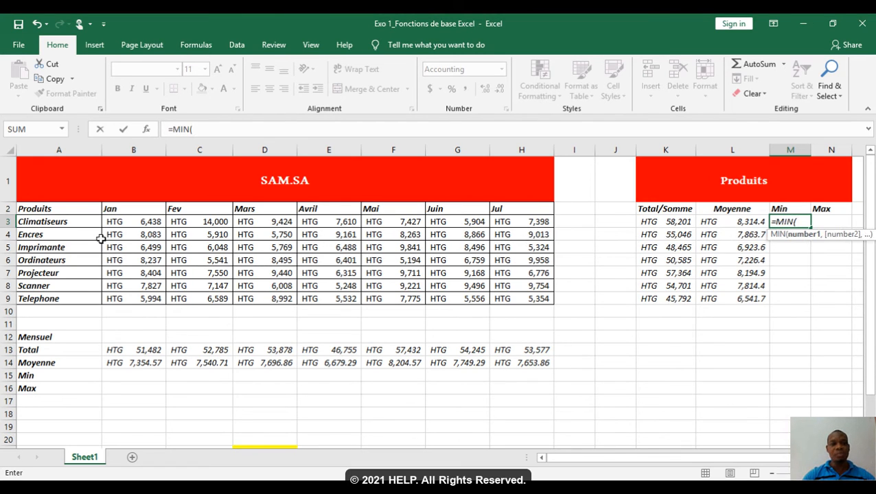
{"action": "left_click_drag", "start_coordinate": [112, 223], "coordinate": [523, 221]}
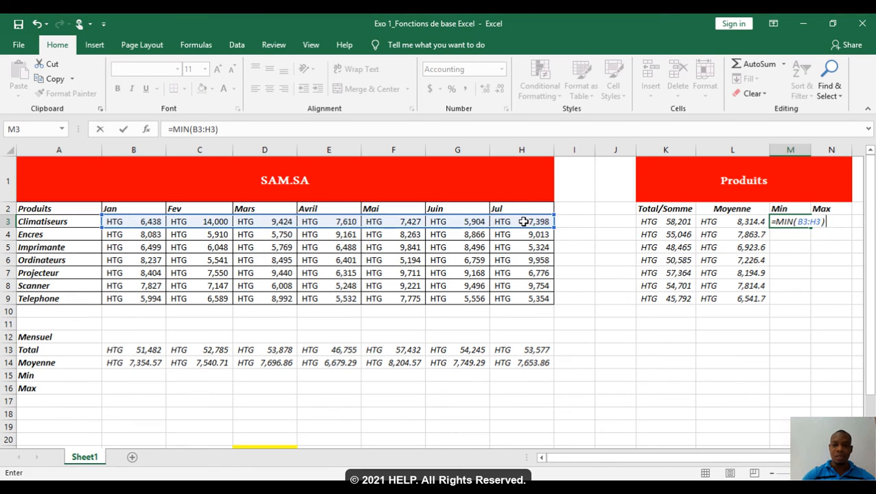
{"action": "type", "text": ")"}
{"action": "key", "text": "Return"}
{"action": "key", "text": "Up"}
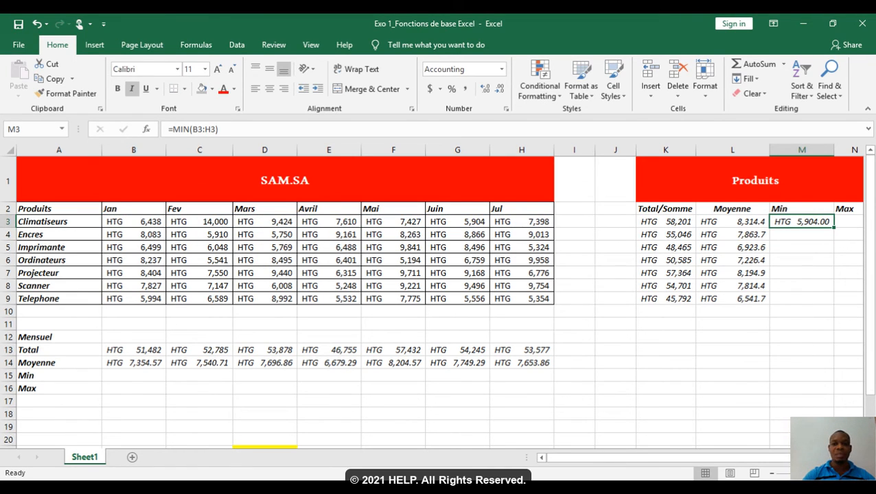
{"action": "left_click_drag", "start_coordinate": [833, 229], "coordinate": [835, 305]}
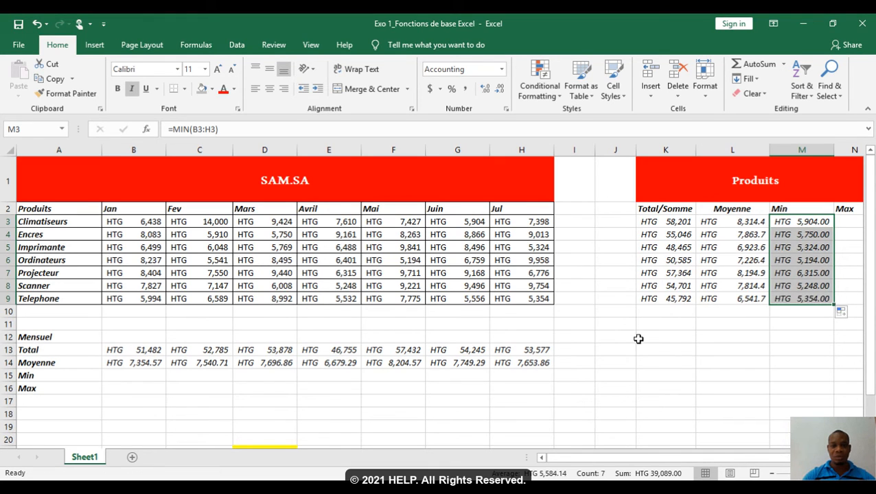
Step: Calculate the January minimum in B15 with =MIN(B3:B9) and fill the formula across to H15
{"action": "left_click", "coordinate": [137, 376]}
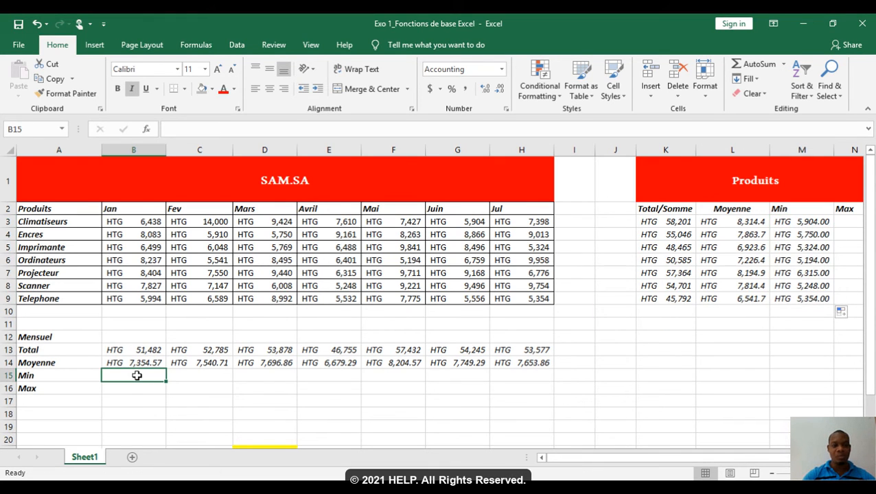
{"action": "type", "text": "=min"}
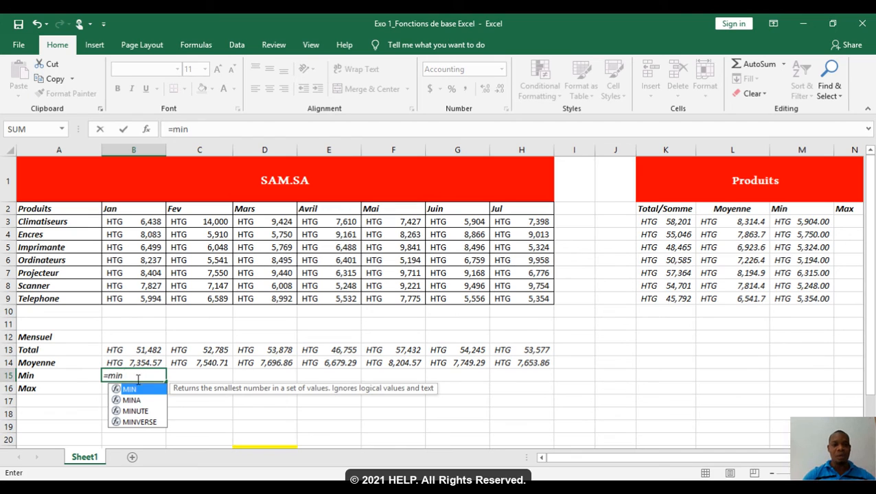
{"action": "double_click", "coordinate": [139, 390]}
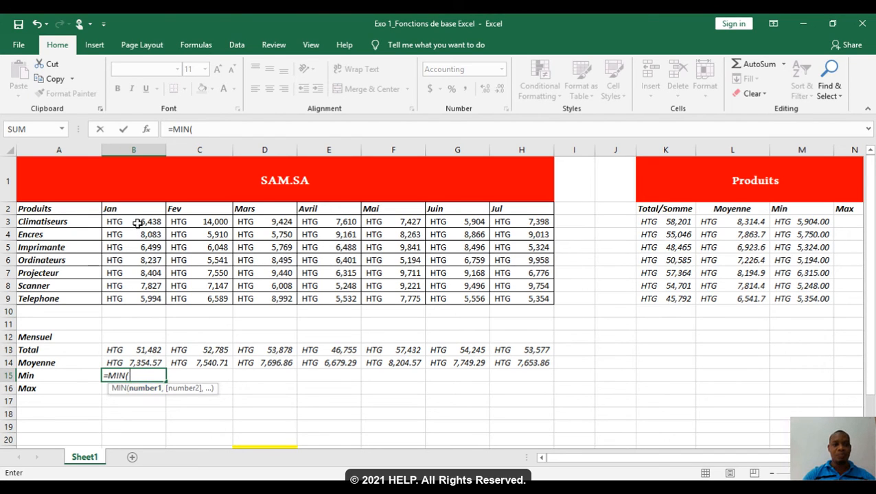
{"action": "left_click_drag", "start_coordinate": [140, 223], "coordinate": [138, 299]}
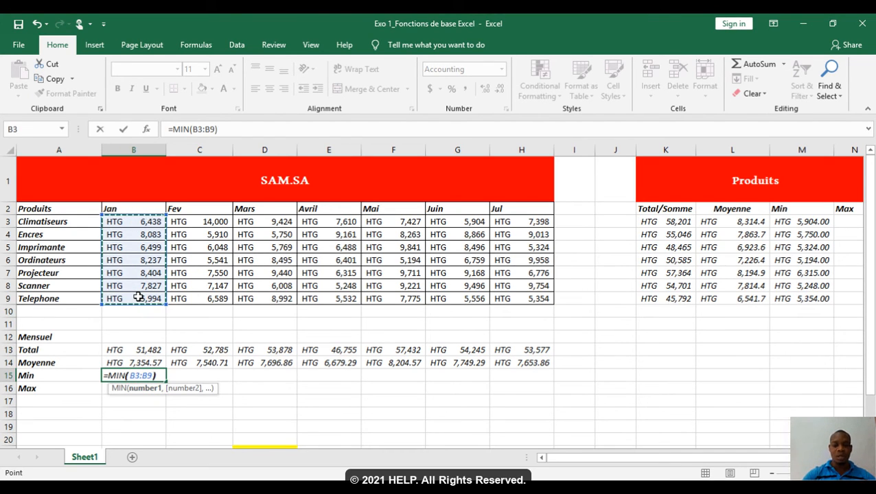
{"action": "key", "text": "Return"}
{"action": "left_click", "coordinate": [137, 374]}
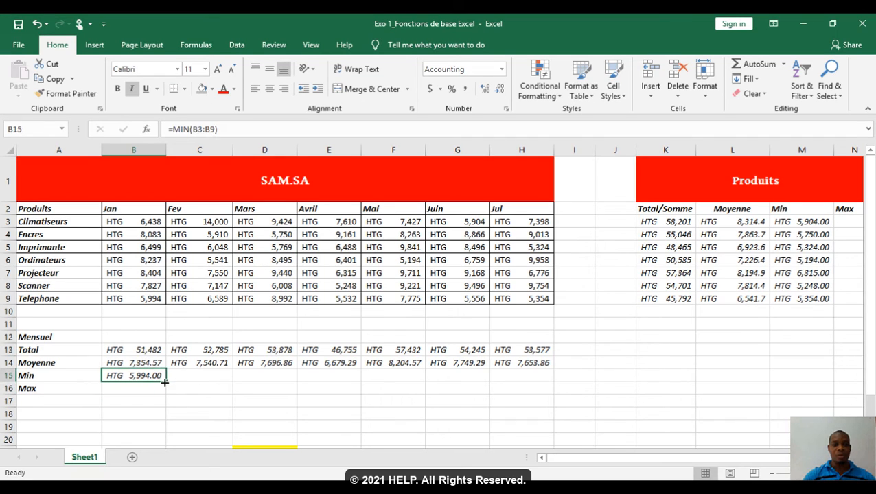
{"action": "left_click_drag", "start_coordinate": [171, 382], "coordinate": [540, 376]}
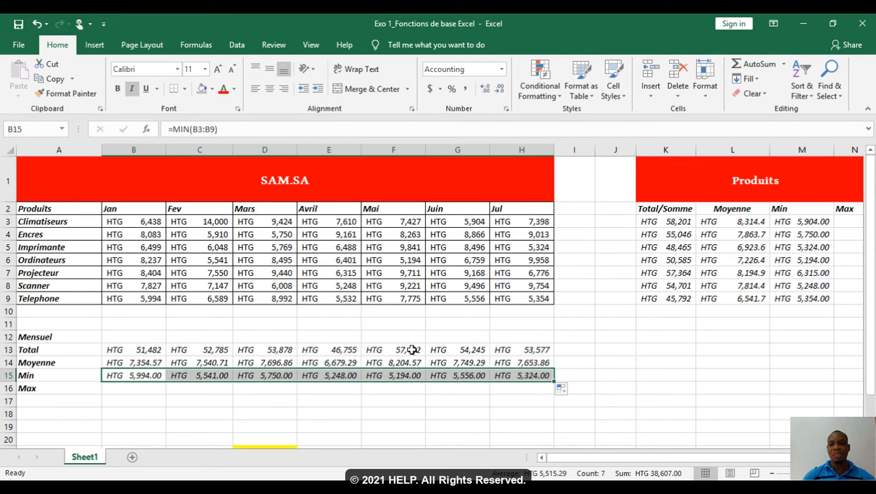
Step: Calculate the Climatiseurs maximum in N3 with =MAX(B3:H3)
{"action": "left_click", "coordinate": [853, 221]}
{"action": "type", "text": "="}
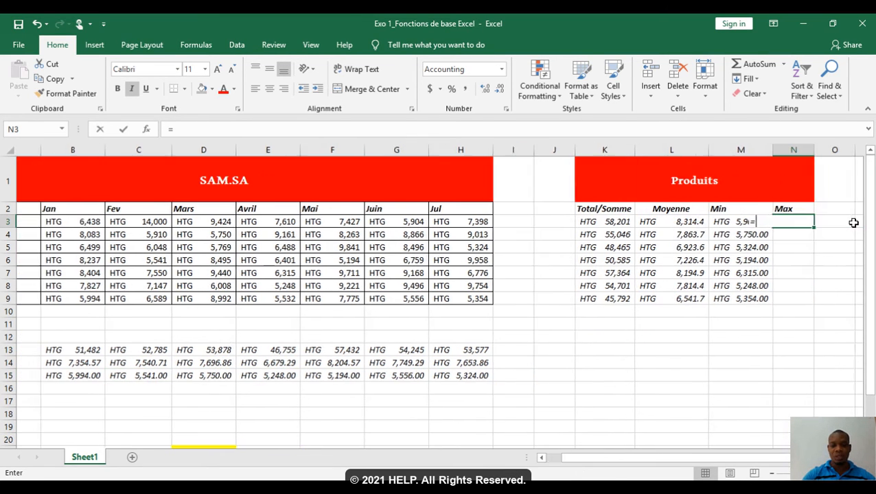
{"action": "type", "text": "max"}
{"action": "double_click", "coordinate": [788, 240]}
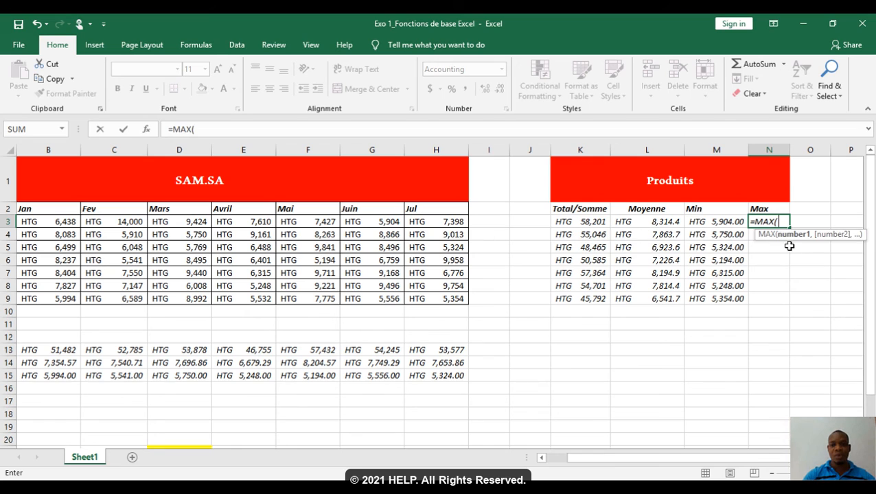
{"action": "left_click_drag", "start_coordinate": [62, 221], "coordinate": [432, 228]}
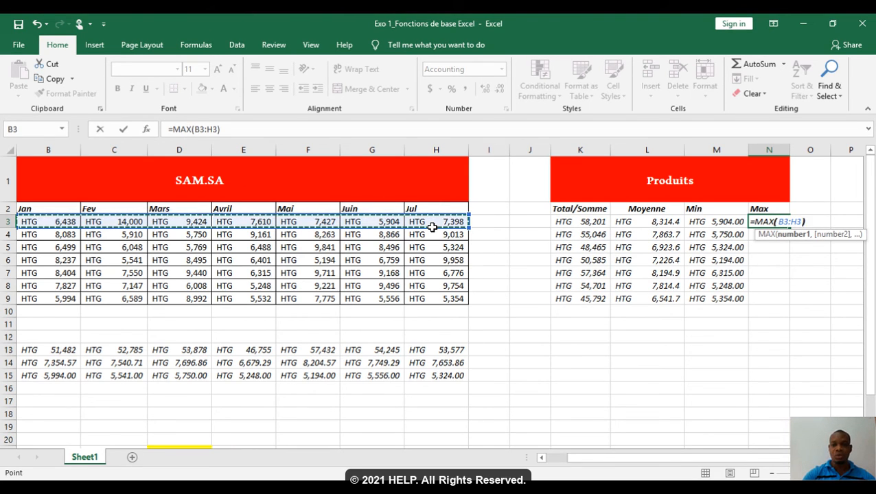
{"action": "type", "text": ")"}
{"action": "key", "text": "ctrl+Return"}
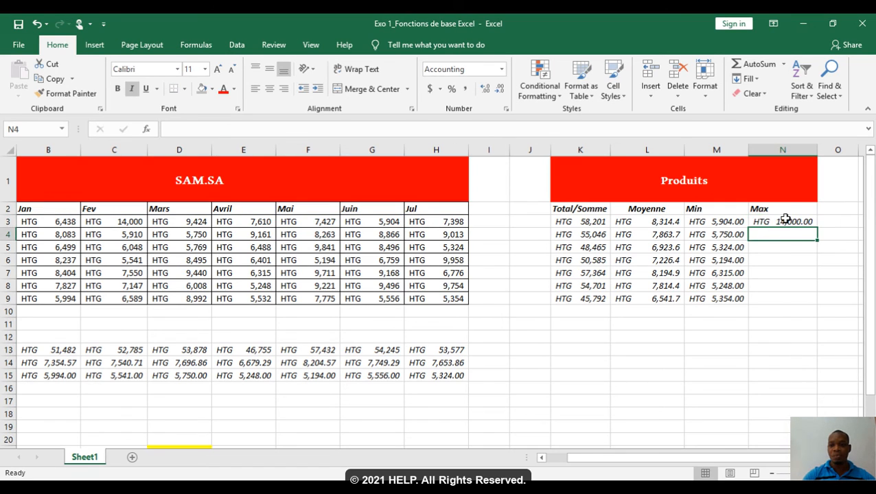
Step: Examine the Climatiseurs monthly sales from January to July to check the product's maximum
{"action": "left_click", "coordinate": [214, 232]}
{"action": "key", "text": "Left"}
{"action": "key", "text": "Left"}
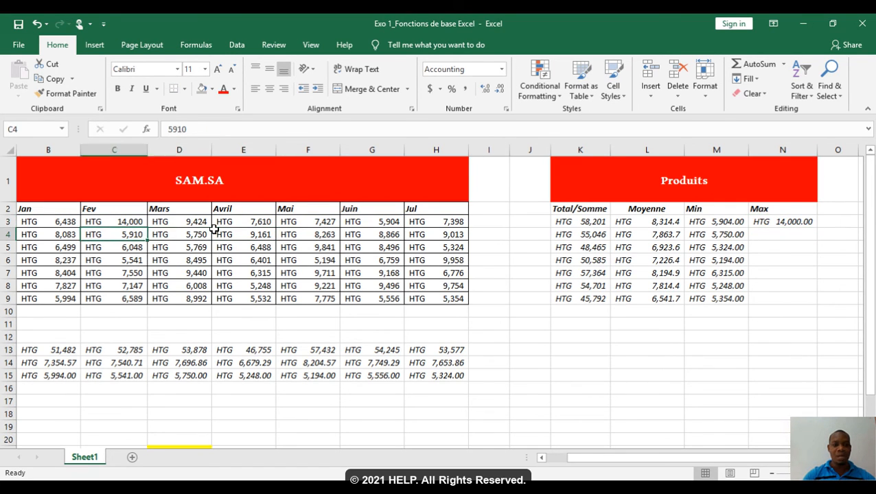
{"action": "key", "text": "Left"}
{"action": "key", "text": "Left"}
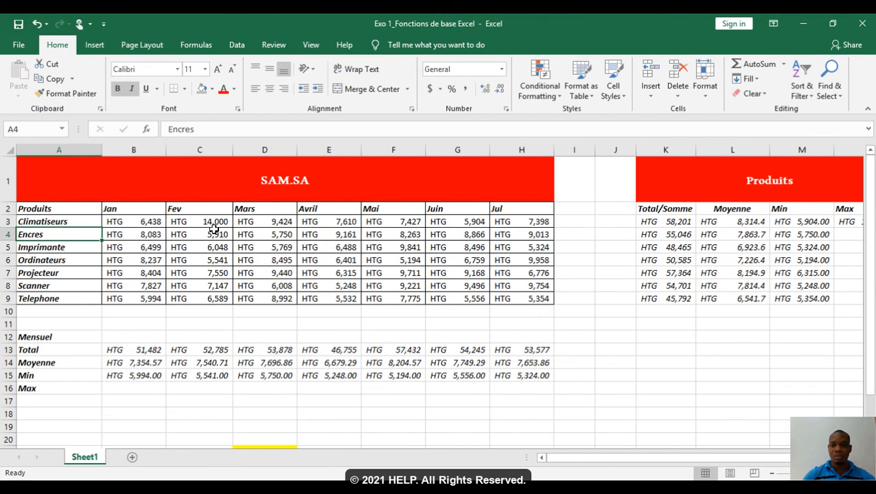
{"action": "key", "text": "Right"}
{"action": "key", "text": "Right"}
{"action": "key", "text": "Right"}
{"action": "key", "text": "Right"}
{"action": "key", "text": "Right"}
{"action": "key", "text": "Right"}
{"action": "key", "text": "Right"}
{"action": "key", "text": "Right"}
{"action": "key", "text": "Right"}
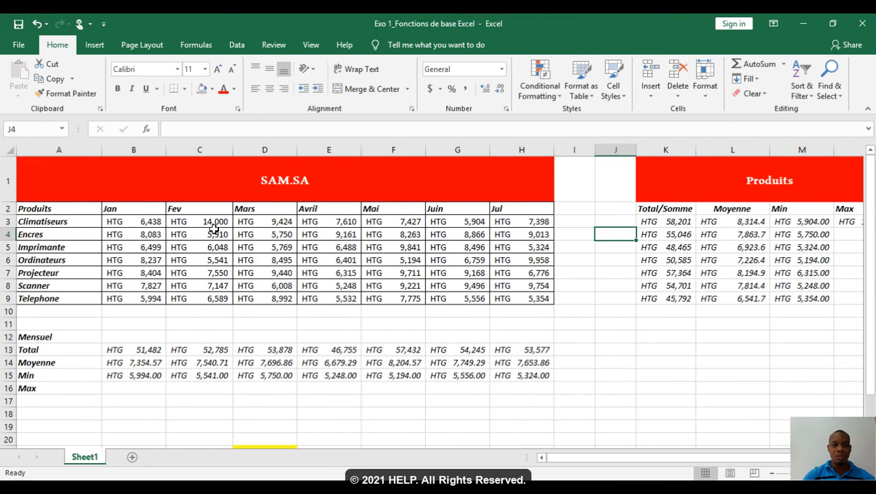
Step: Fill the product MAX formula from N3 down to N9
{"action": "left_click_drag", "start_coordinate": [214, 229], "coordinate": [212, 225]}
{"action": "key", "text": "Right"}
{"action": "key", "text": "Right"}
{"action": "key", "text": "Right"}
{"action": "key", "text": "Right"}
{"action": "key", "text": "Right"}
{"action": "key", "text": "Right"}
{"action": "key", "text": "Right"}
{"action": "key", "text": "Right"}
{"action": "key", "text": "Right"}
{"action": "key", "text": "Right"}
{"action": "key", "text": "Right"}
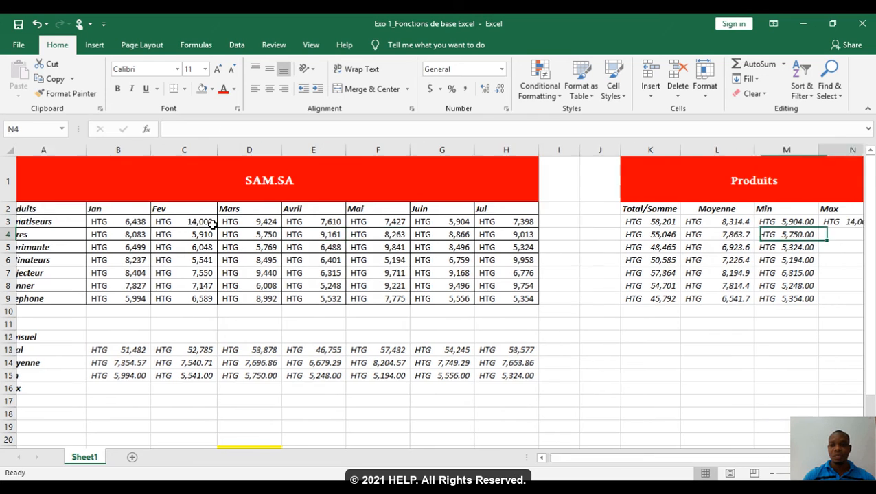
{"action": "key", "text": "Right"}
{"action": "left_click", "coordinate": [707, 223]}
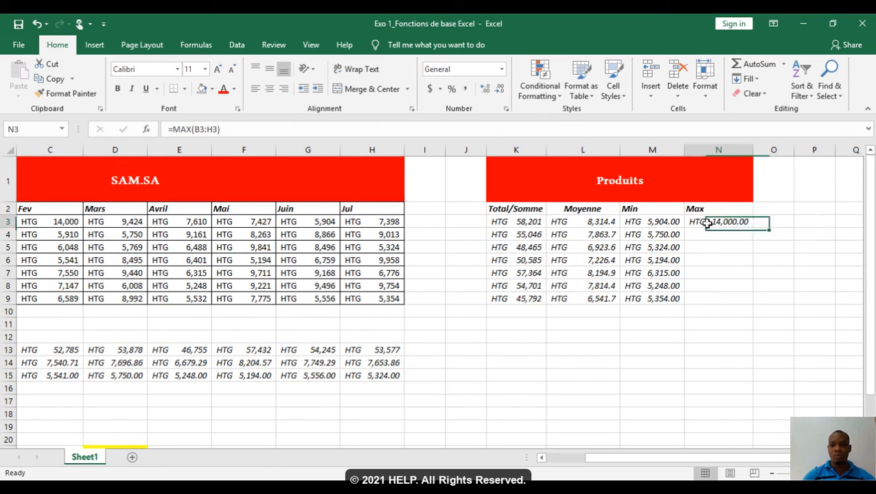
{"action": "left_click_drag", "start_coordinate": [753, 227], "coordinate": [752, 307]}
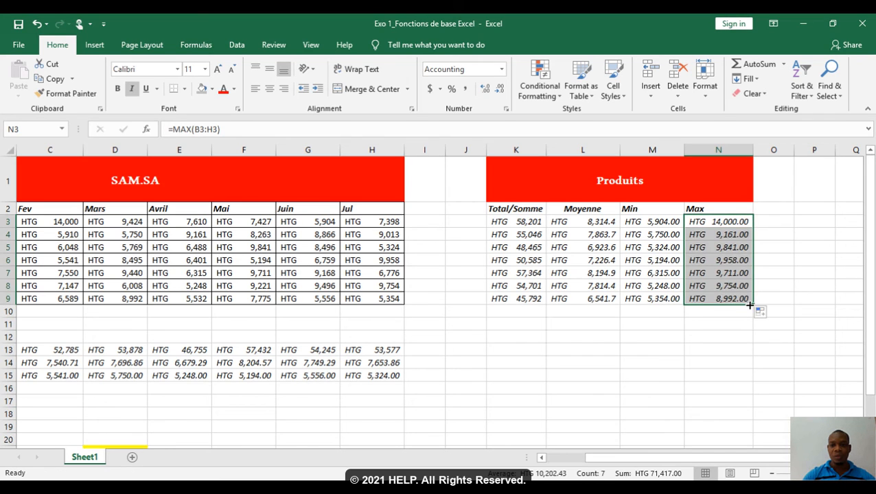
Step: Calculate the January maximum in B16 with =MAX(B3:B9) and fill the formula across to H16
{"action": "left_click", "coordinate": [580, 345]}
{"action": "key", "text": "Left"}
{"action": "key", "text": "Left"}
{"action": "key", "text": "Left"}
{"action": "key", "text": "Left"}
{"action": "key", "text": "Left"}
{"action": "key", "text": "Left"}
{"action": "key", "text": "Left"}
{"action": "key", "text": "Left"}
{"action": "key", "text": "Left"}
{"action": "key", "text": "Left"}
{"action": "key", "text": "Left"}
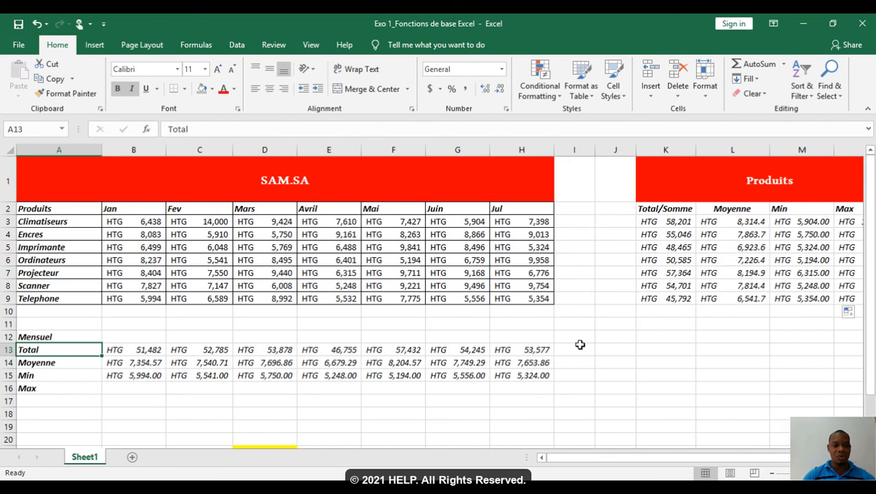
{"action": "key", "text": "Down"}
{"action": "key", "text": "Down"}
{"action": "key", "text": "Down"}
{"action": "key", "text": "Right"}
{"action": "type", "text": "="}
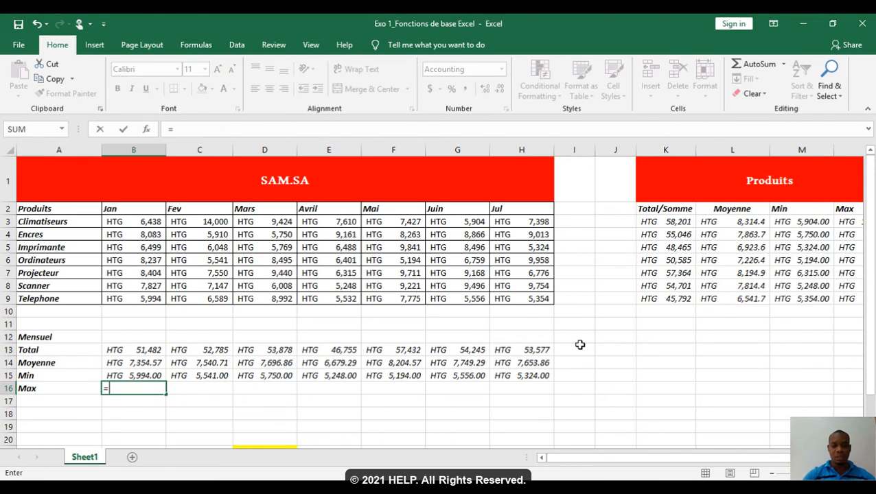
{"action": "type", "text": "max"}
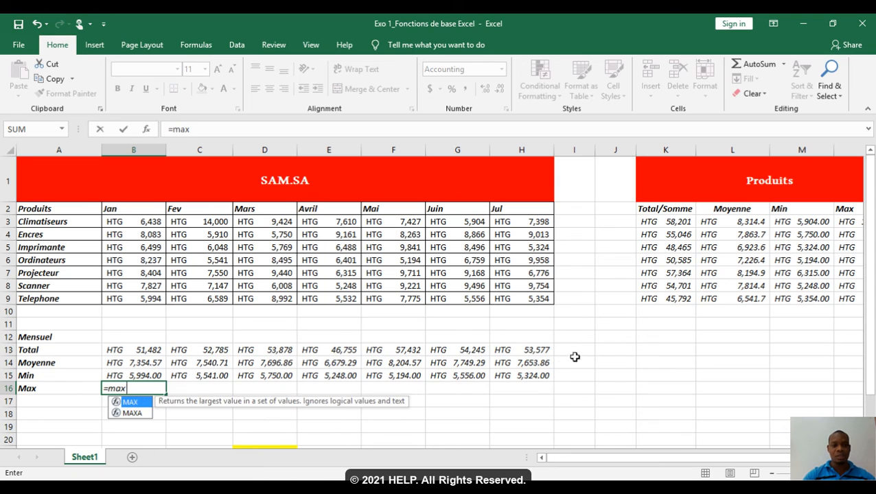
{"action": "double_click", "coordinate": [139, 402]}
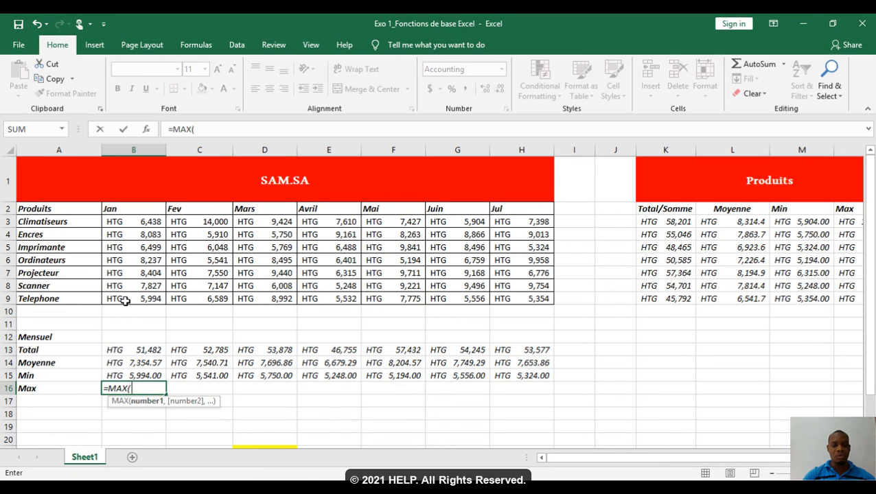
{"action": "left_click_drag", "start_coordinate": [124, 300], "coordinate": [118, 221]}
{"action": "type", "text": ")"}
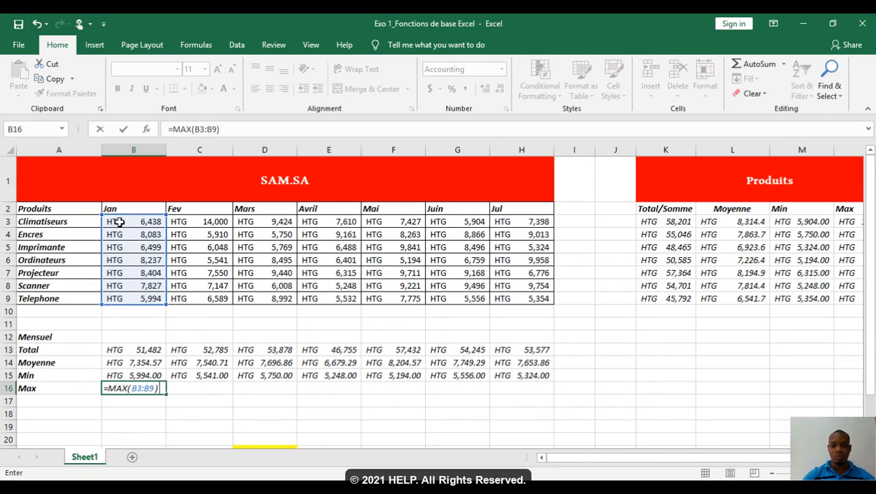
{"action": "key", "text": "Return"}
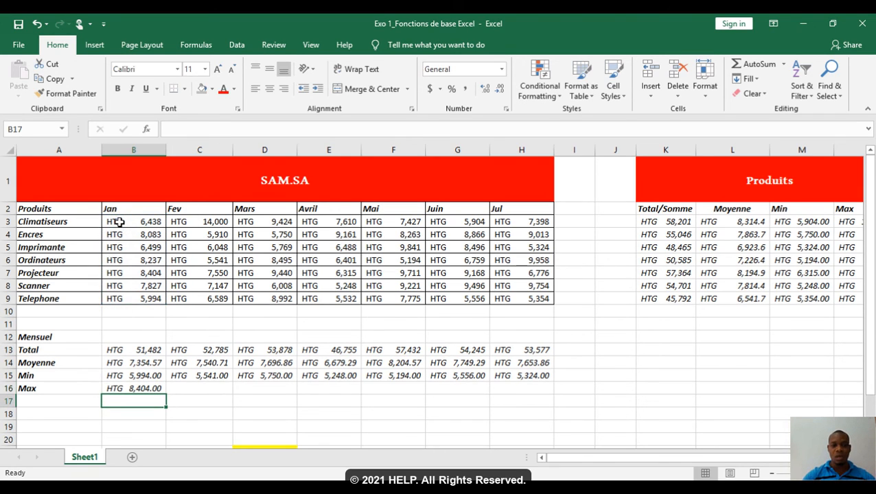
{"action": "left_click", "coordinate": [148, 385]}
{"action": "left_click_drag", "start_coordinate": [168, 396], "coordinate": [539, 392]}
Step: Review the monthly results in rows 13 to 16 and the product results in columns K to N
{"action": "key", "text": "Left"}
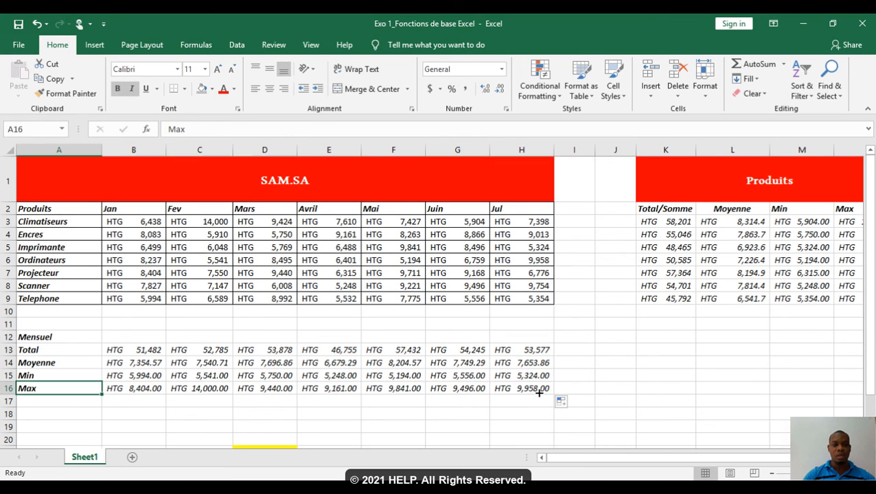
{"action": "key", "text": "Down"}
{"action": "key", "text": "Down"}
{"action": "key", "text": "Down"}
{"action": "key", "text": "Down"}
{"action": "key", "text": "Down"}
{"action": "key", "text": "Down"}
{"action": "key", "text": "Up"}
{"action": "key", "text": "Up"}
{"action": "key", "text": "Up"}
{"action": "key", "text": "Up"}
{"action": "key", "text": "Up"}
{"action": "key", "text": "Up"}
{"action": "key", "text": "Up"}
{"action": "key", "text": "Up"}
{"action": "key", "text": "Up"}
{"action": "key", "text": "Up"}
{"action": "key", "text": "Up"}
{"action": "key", "text": "Up"}
{"action": "key", "text": "Up"}
{"action": "key", "text": "Up"}
{"action": "key", "text": "Up"}
{"action": "key", "text": "Up"}
{"action": "key", "text": "Up"}
{"action": "key", "text": "Up"}
{"action": "key", "text": "Up"}
{"action": "key", "text": "Up"}
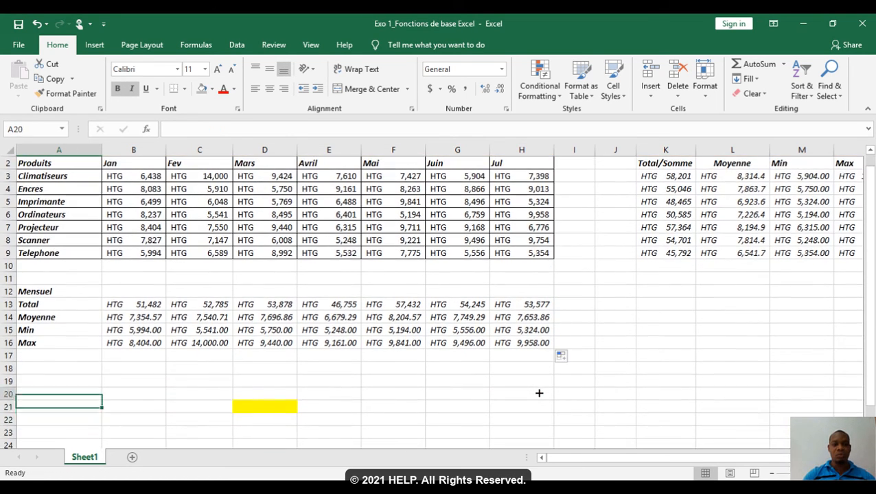
{"action": "key", "text": "Right"}
{"action": "key", "text": "Right"}
{"action": "key", "text": "Right"}
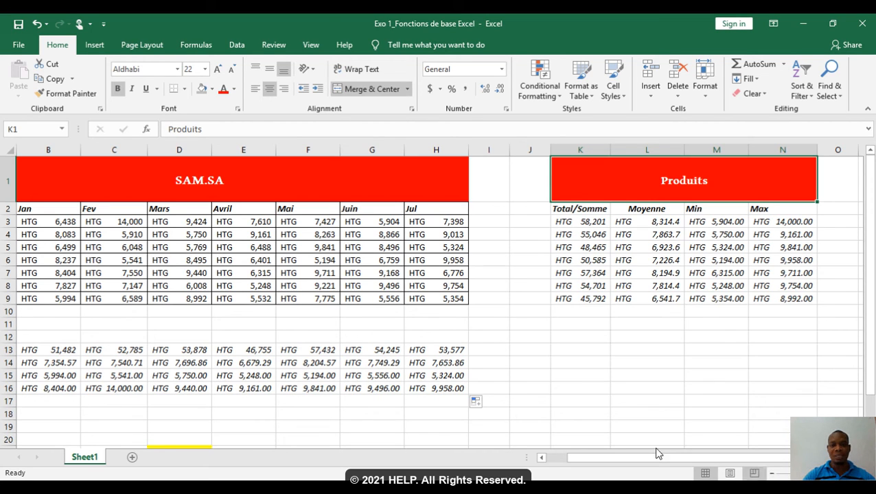
{"action": "left_click", "coordinate": [453, 422]}
{"action": "key", "text": "Left"}
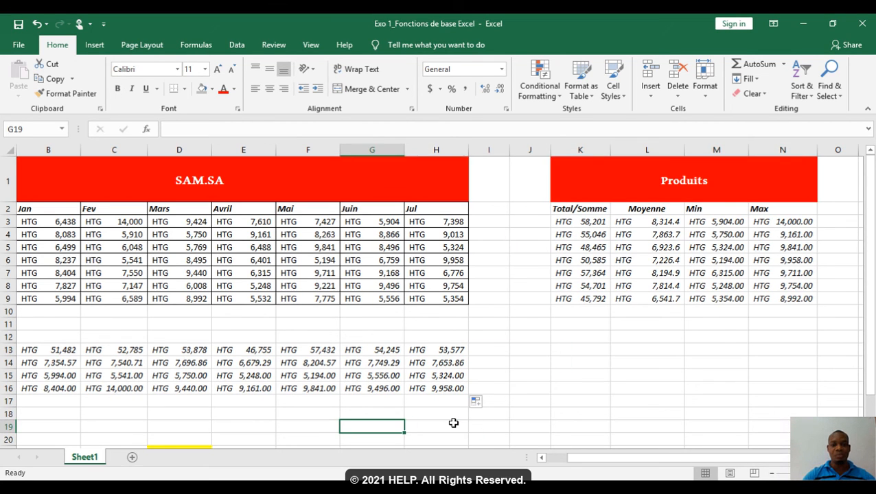
{"action": "key", "text": "Home"}
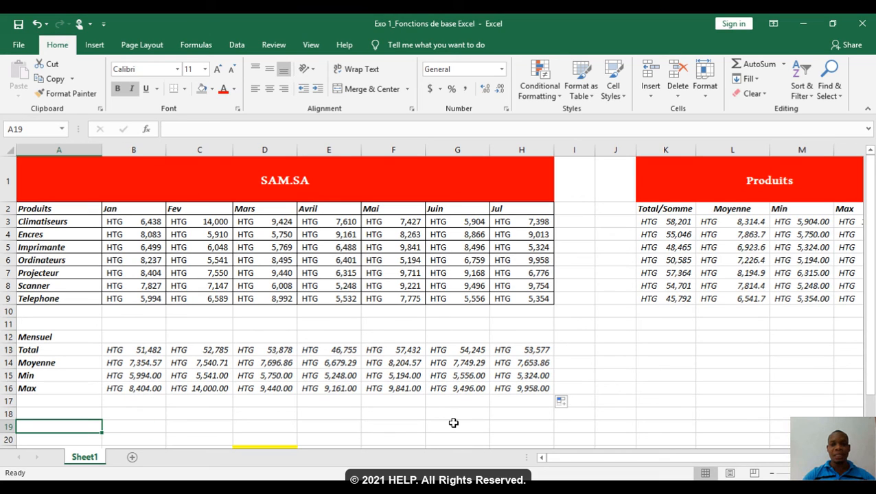
{"action": "key", "text": "Right"}
{"action": "key", "text": "Right"}
{"action": "key", "text": "Right"}
{"action": "key", "text": "Right"}
{"action": "key", "text": "Right"}
{"action": "key", "text": "Right"}
{"action": "key", "text": "Right"}
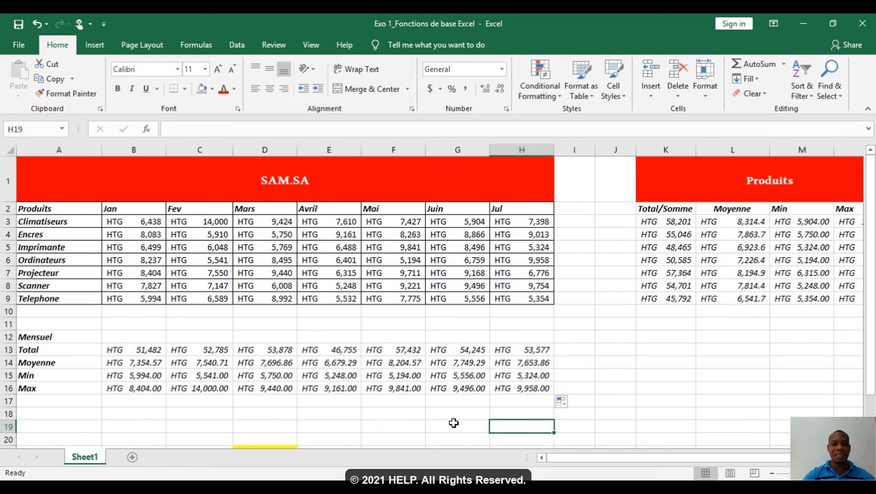
Step: Enter the label "Difference de ventre : Jan-Fev" in cell A19 below the monthly results
{"action": "key", "text": "Right"}
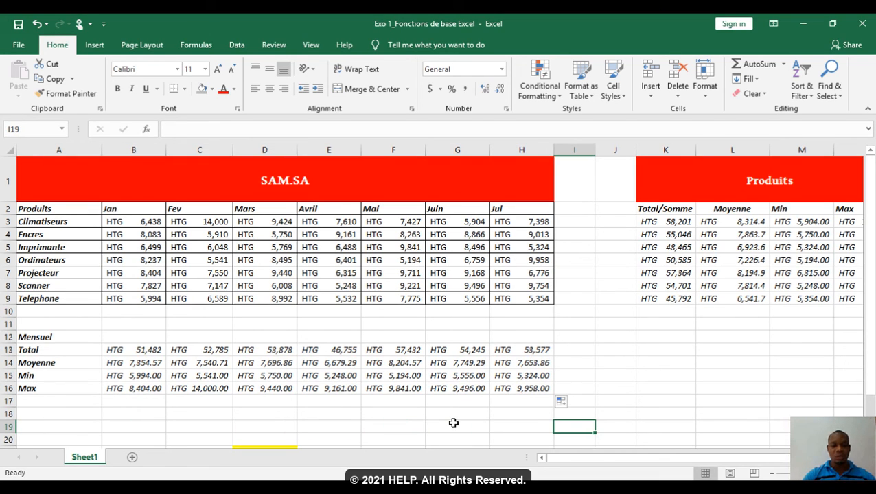
{"action": "type", "text": "Di"}
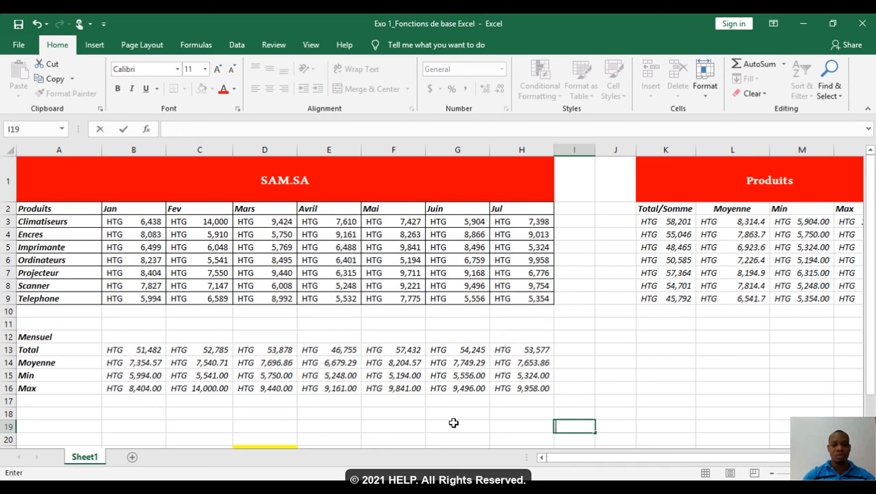
{"action": "key", "text": "Left"}
{"action": "key", "text": "Home"}
{"action": "type", "text": "D"}
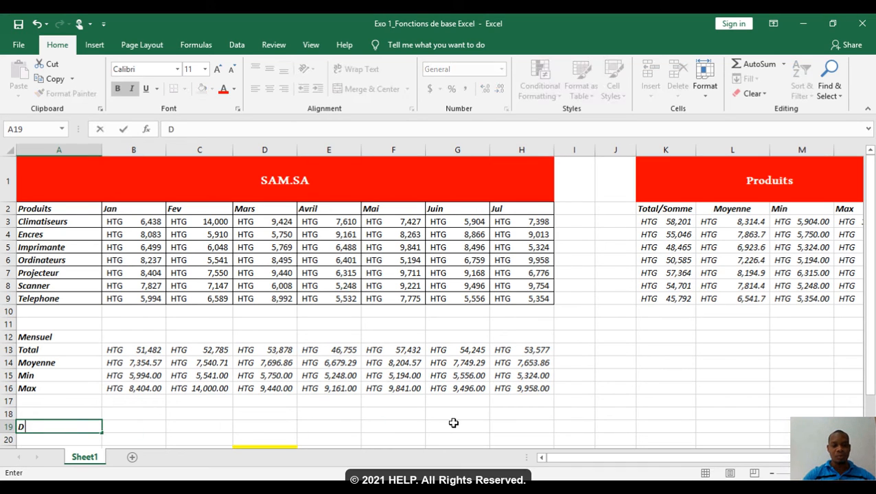
{"action": "type", "text": "ifference de "}
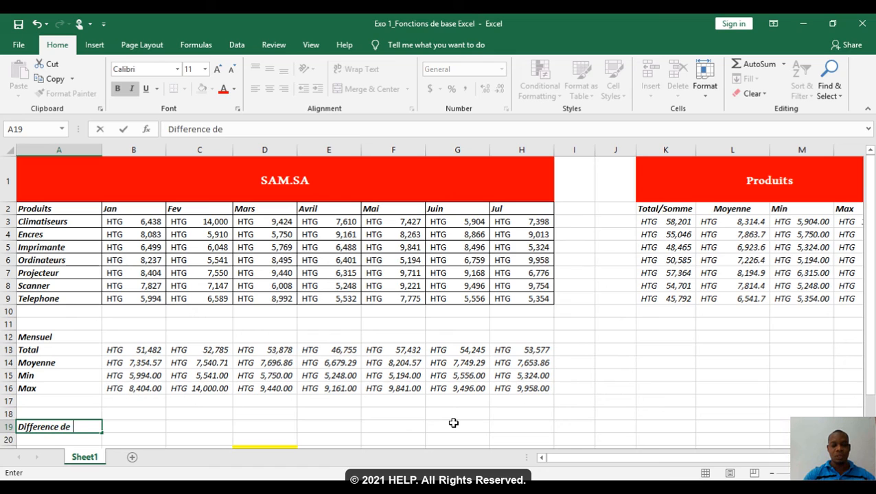
{"action": "type", "text": "ventre : "}
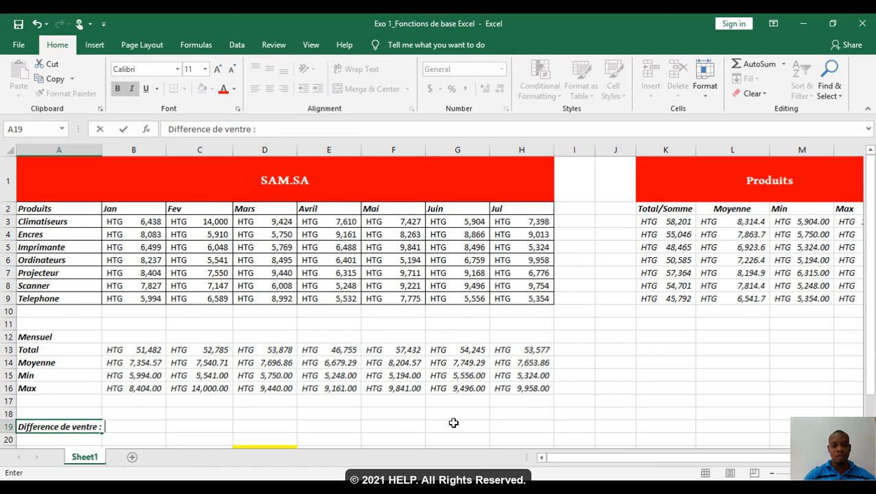
{"action": "type", "text": "Jan"}
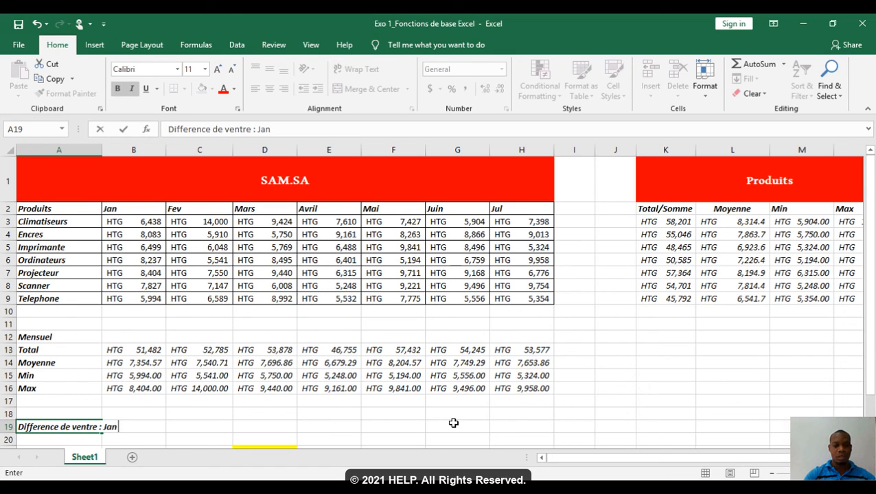
{"action": "type", "text": "-Fev"}
{"action": "key", "text": "Return"}
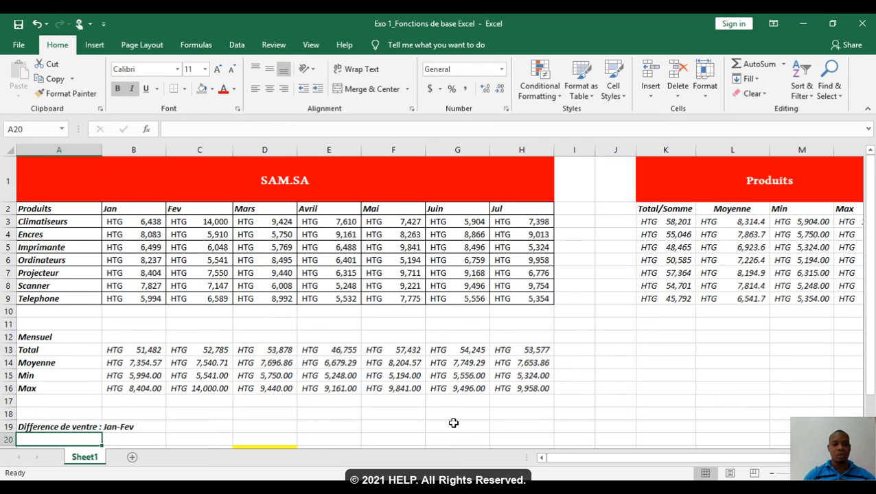
Step: Calculate the difference between the January and February sales totals in C19 with =B13-C13
{"action": "key", "text": "Return"}
{"action": "key", "text": "Right"}
{"action": "key", "text": "Right"}
{"action": "key", "text": "Up"}
{"action": "key", "text": "Up"}
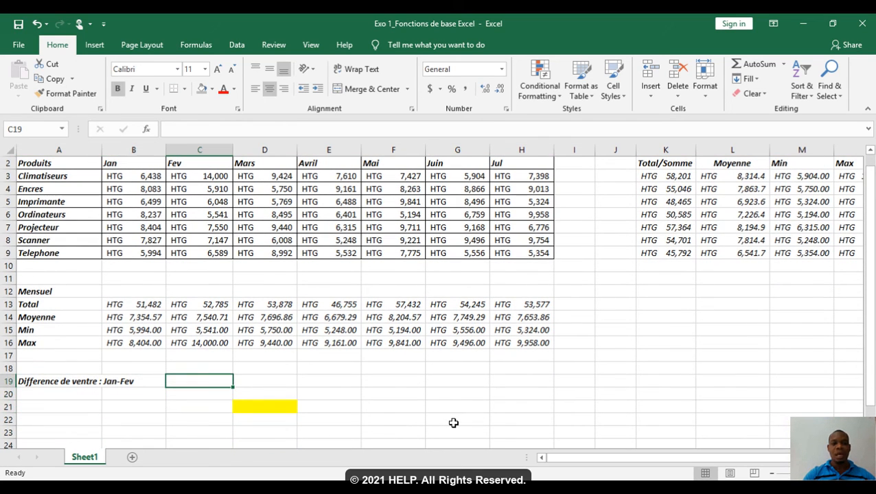
{"action": "type", "text": "="}
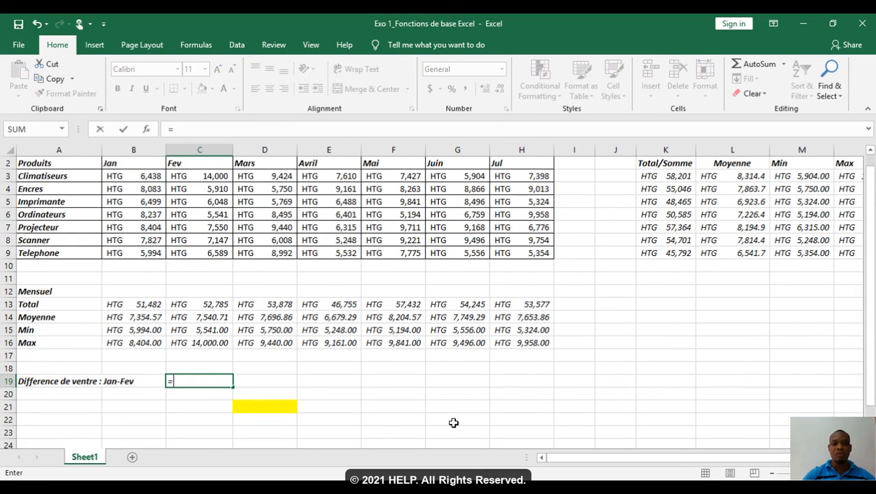
{"action": "left_click", "coordinate": [150, 307]}
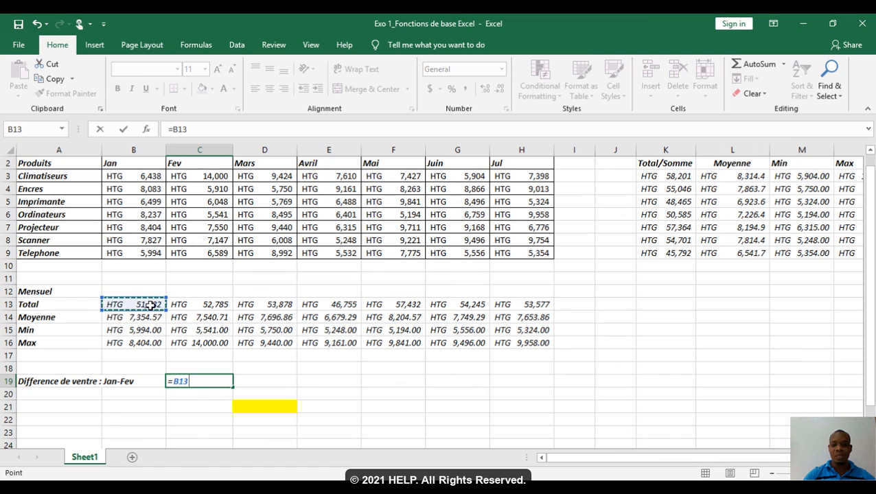
{"action": "type", "text": "-"}
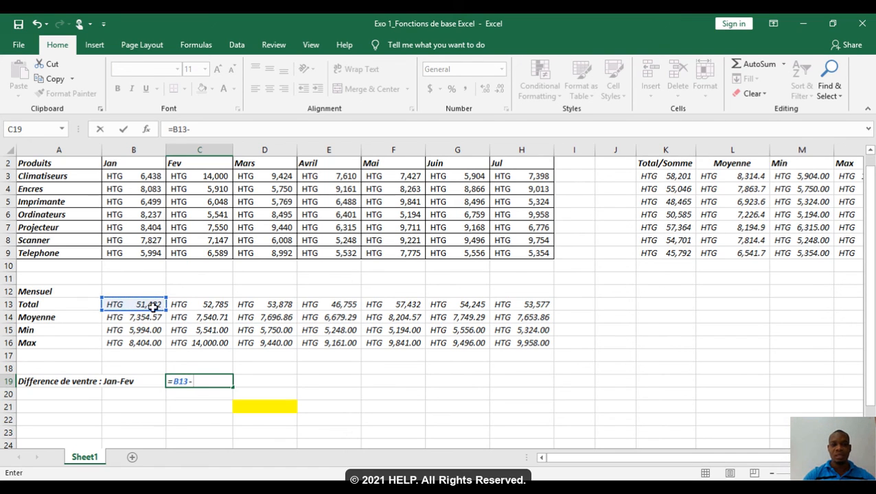
{"action": "left_click", "coordinate": [185, 304]}
{"action": "key", "text": "Return"}
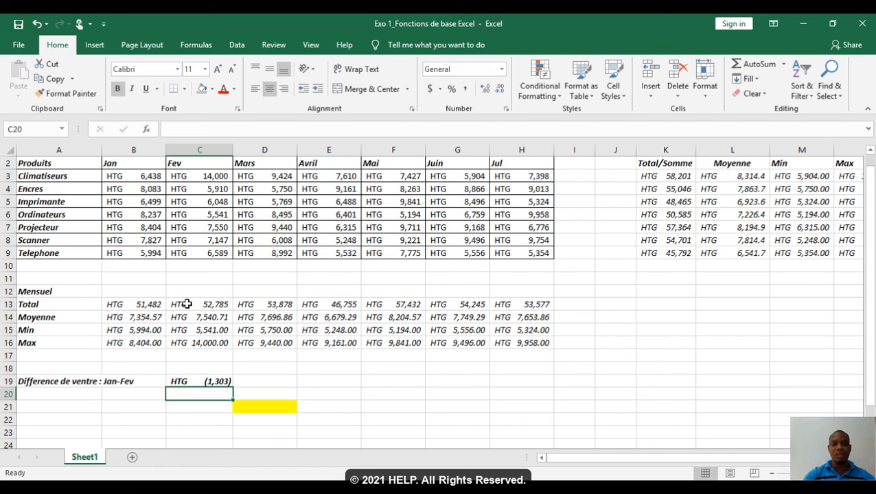
{"action": "left_click", "coordinate": [215, 381]}
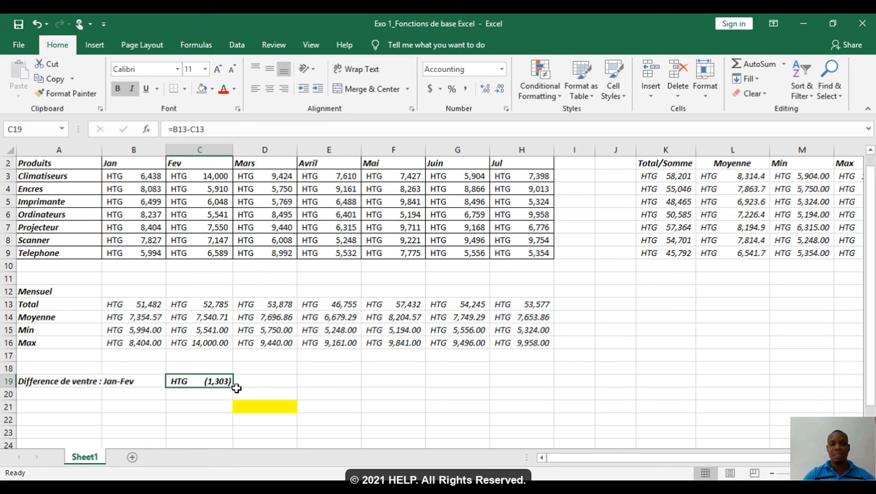
Step: Calculate the difference between the Climatiseurs and Encres totals in K12 with =K3-K4
{"action": "left_click", "coordinate": [662, 293]}
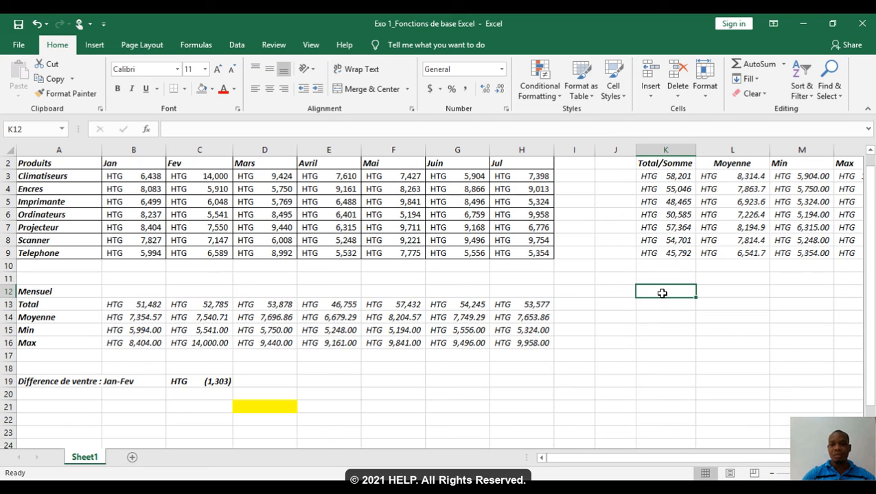
{"action": "type", "text": "="}
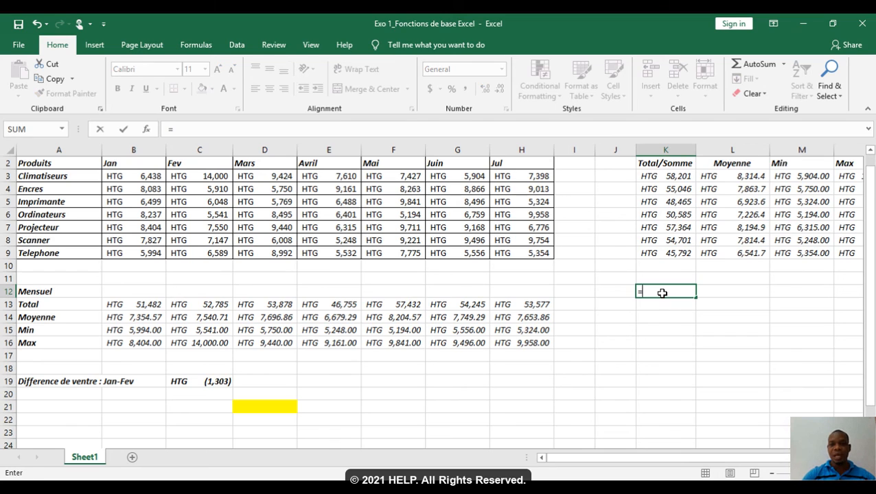
{"action": "left_click", "coordinate": [674, 178]}
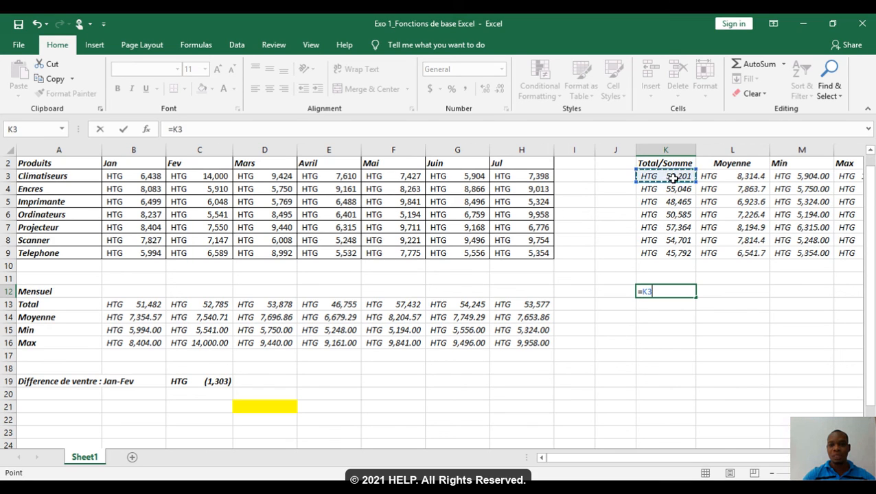
{"action": "type", "text": "-"}
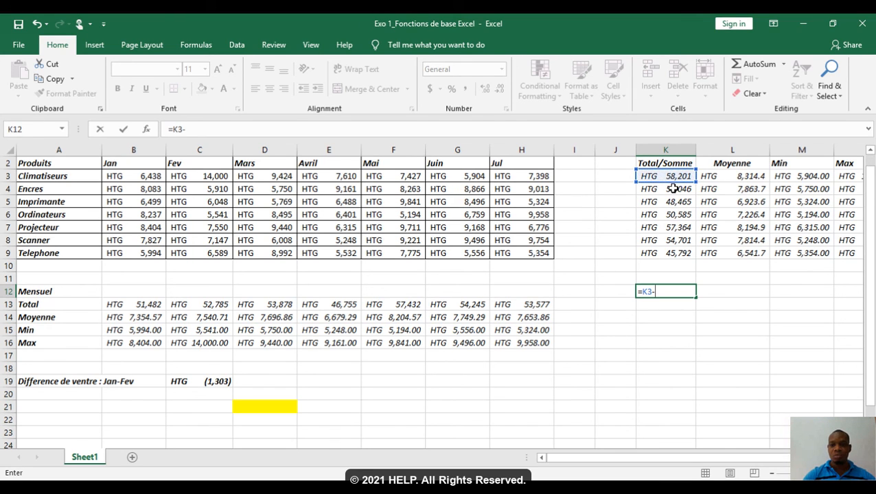
{"action": "left_click", "coordinate": [674, 189]}
{"action": "key", "text": "Return"}
{"action": "key", "text": "Up"}
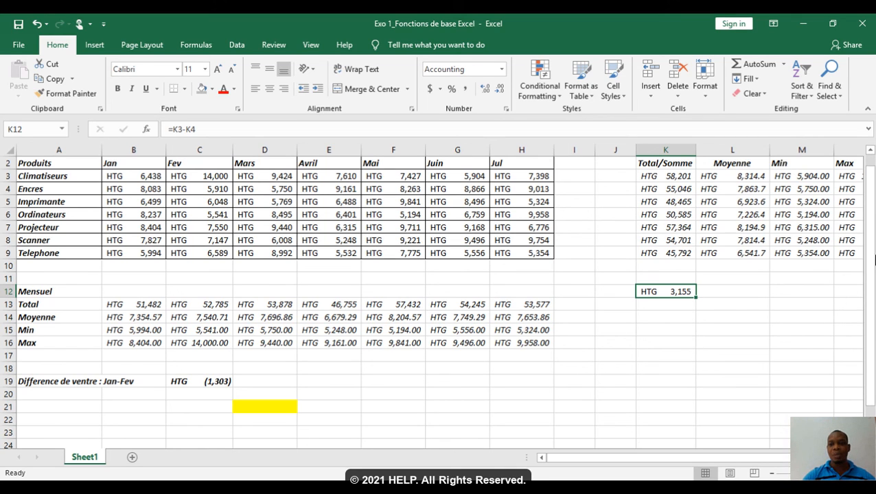
{"action": "scroll", "coordinate": [822, 256], "scroll_direction": "up", "scroll_amount": 1}
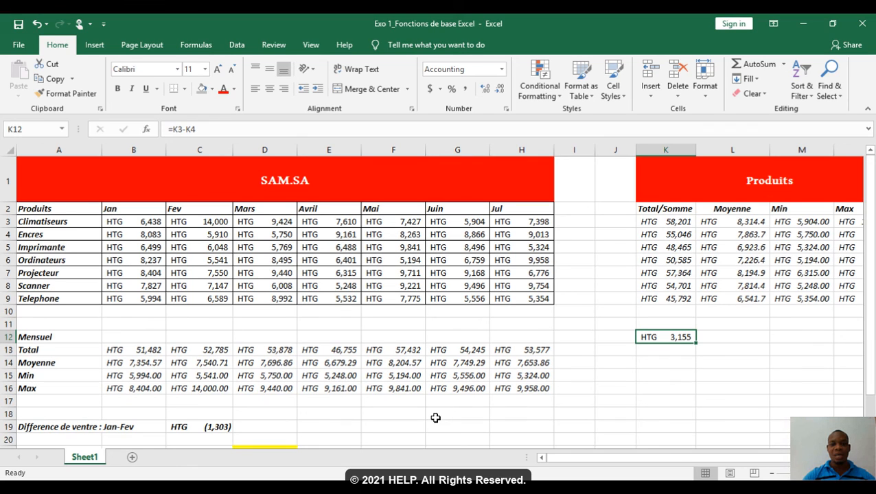